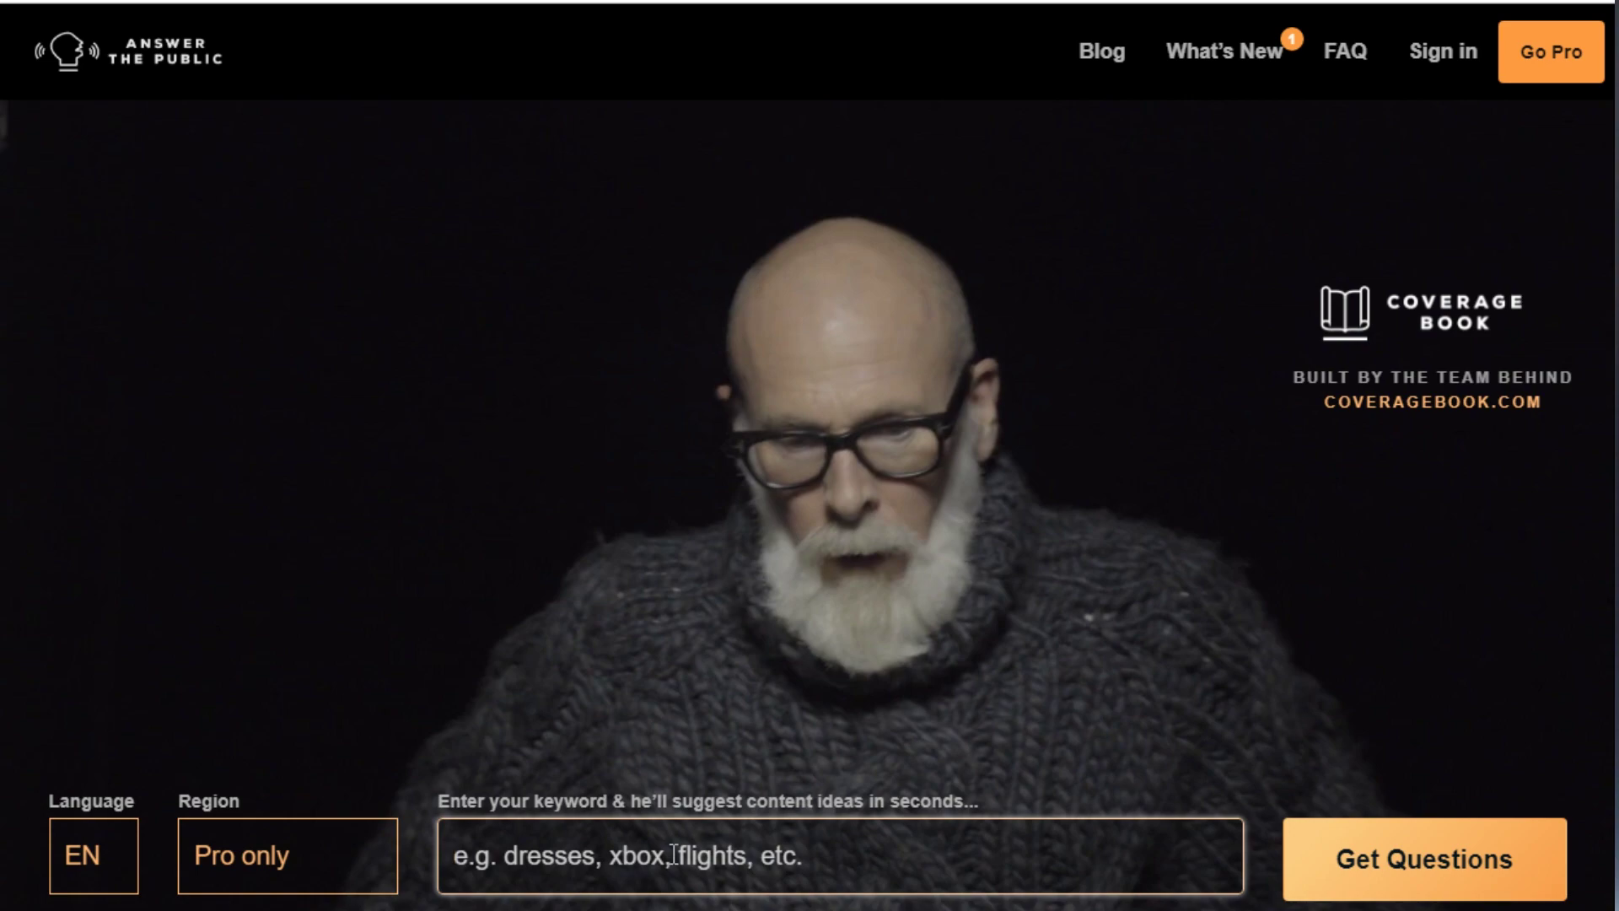
# Search for question ideas on the keyword "fitness".
pyautogui.write('fitness')
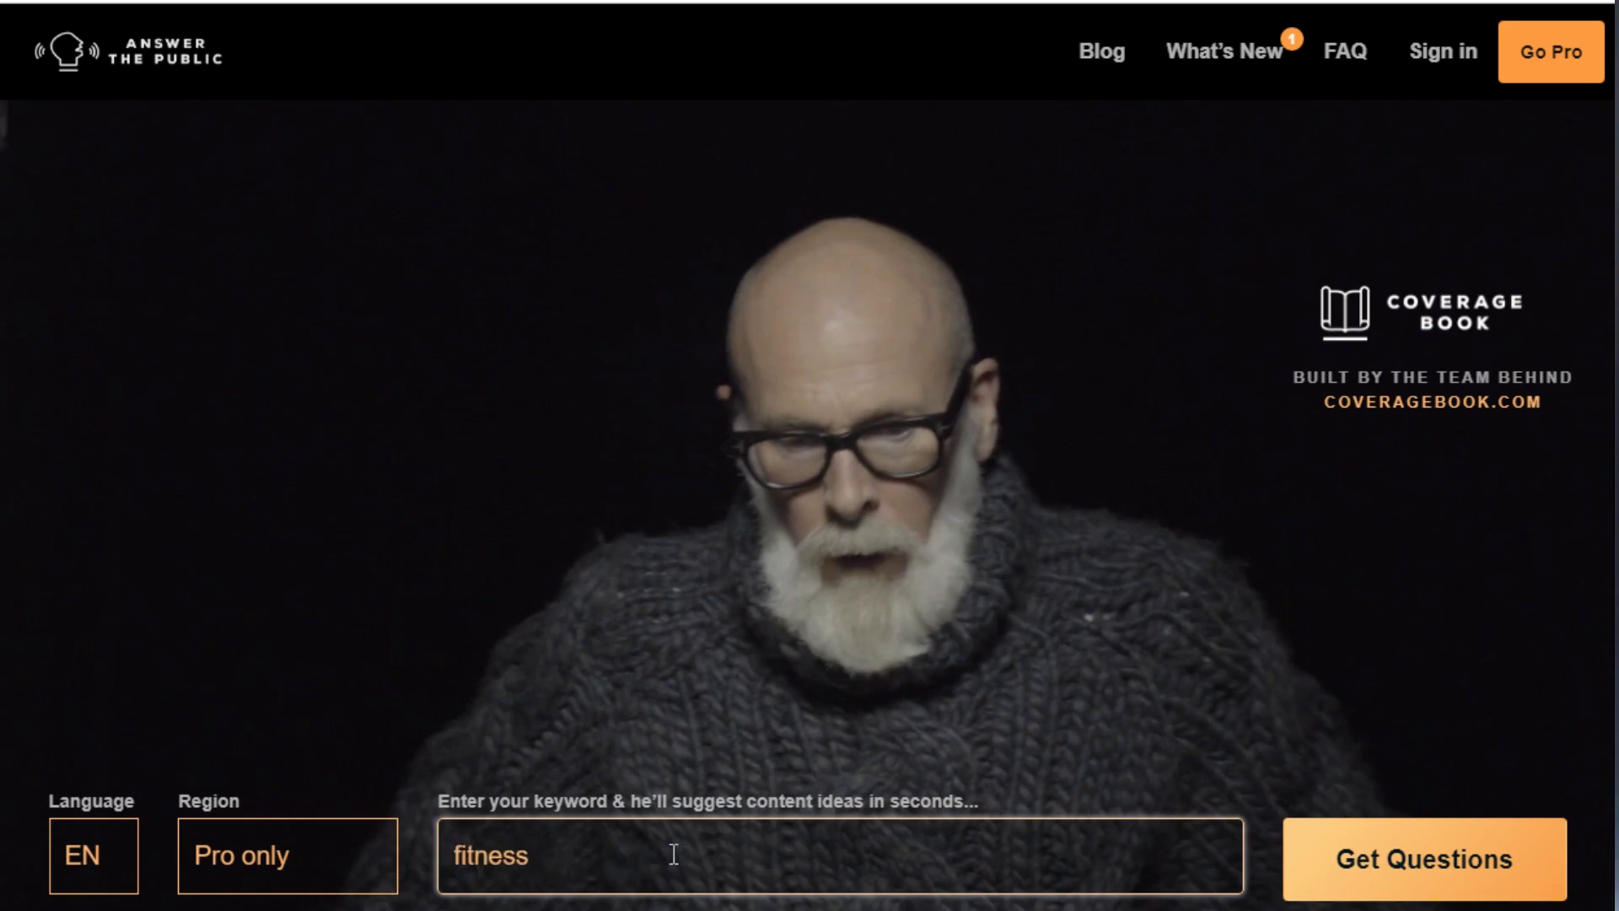
pyautogui.press('Return')
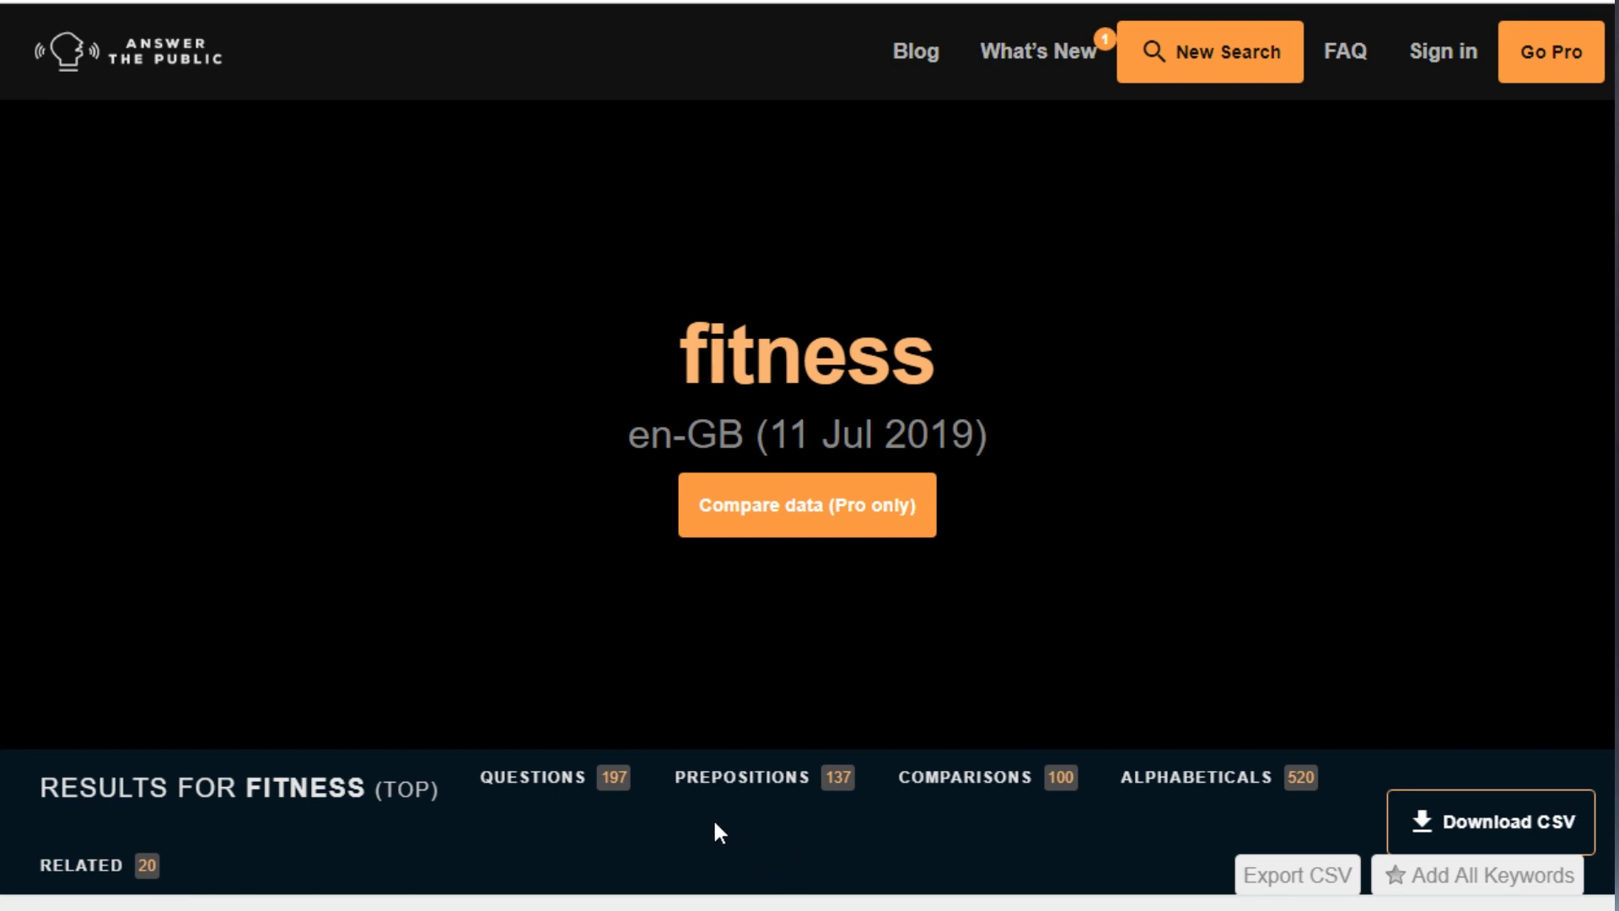
# Examine the questions wheel for fitness, covering its are, will, where, can, who, which, when, what, why and how branches.
pyautogui.scroll(-10, 713, 822)
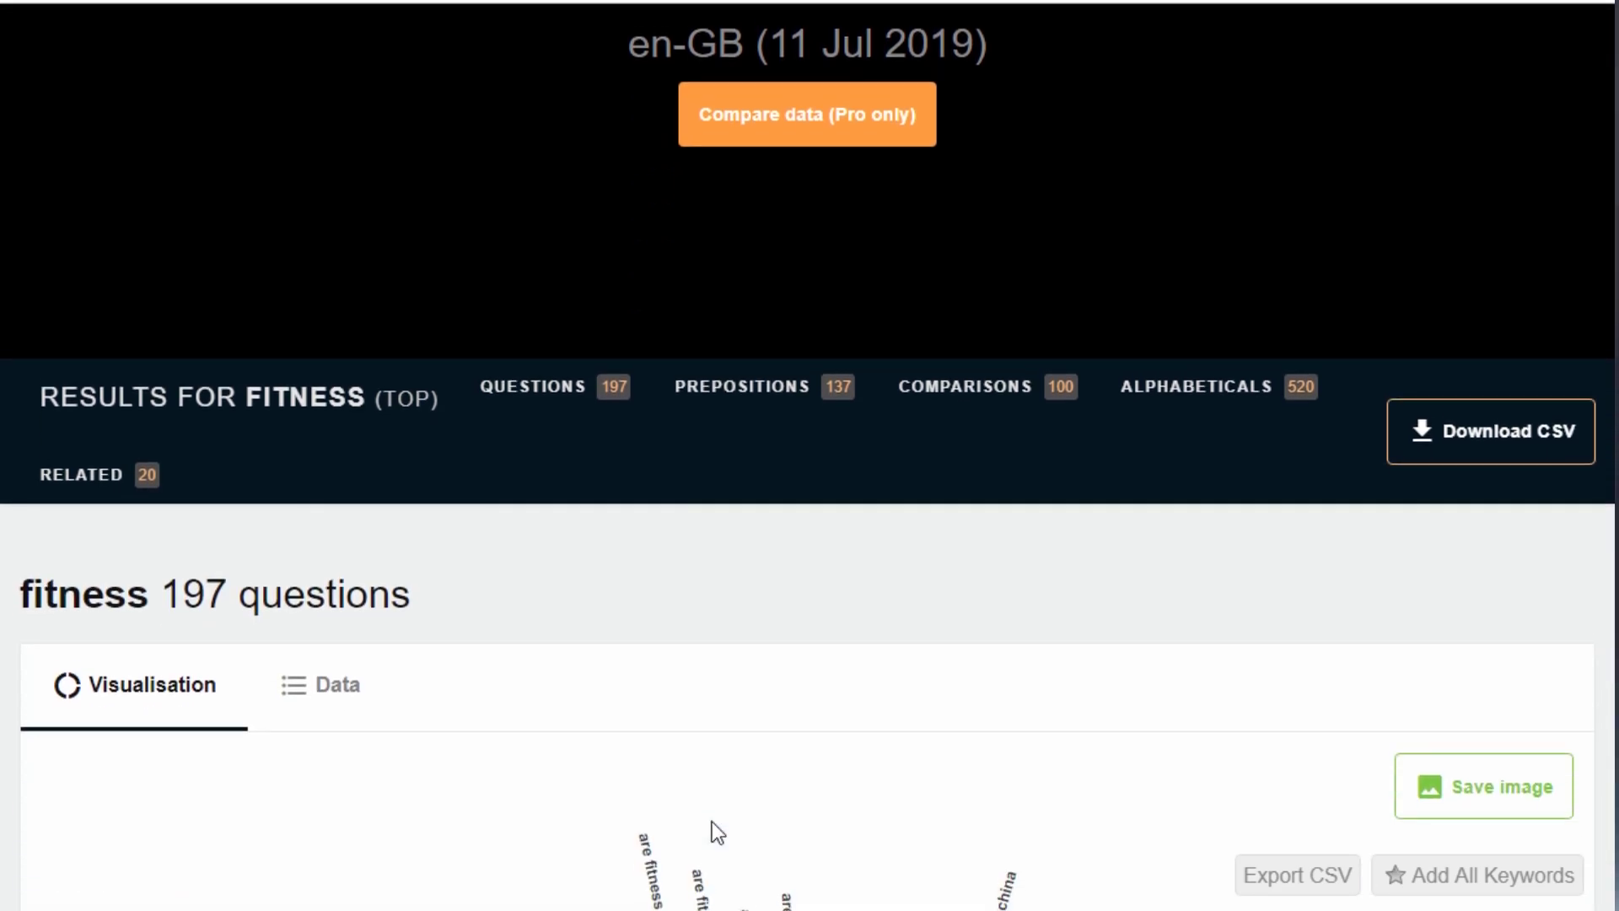
pyautogui.scroll(-2, 712, 821)
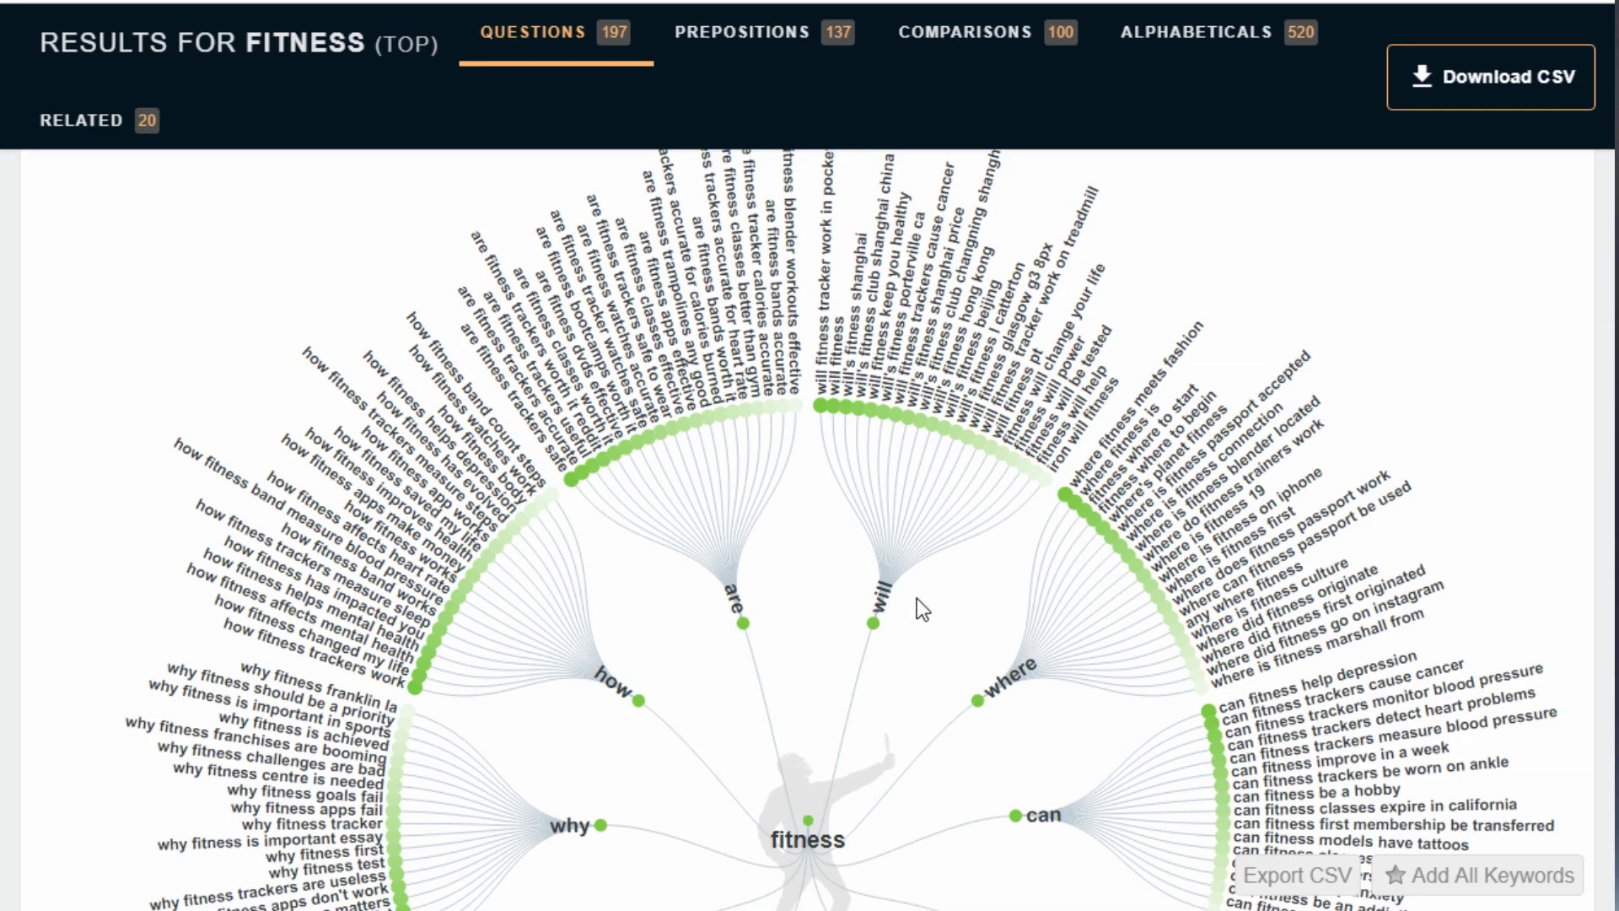
pyautogui.scroll(-5, 787, 747)
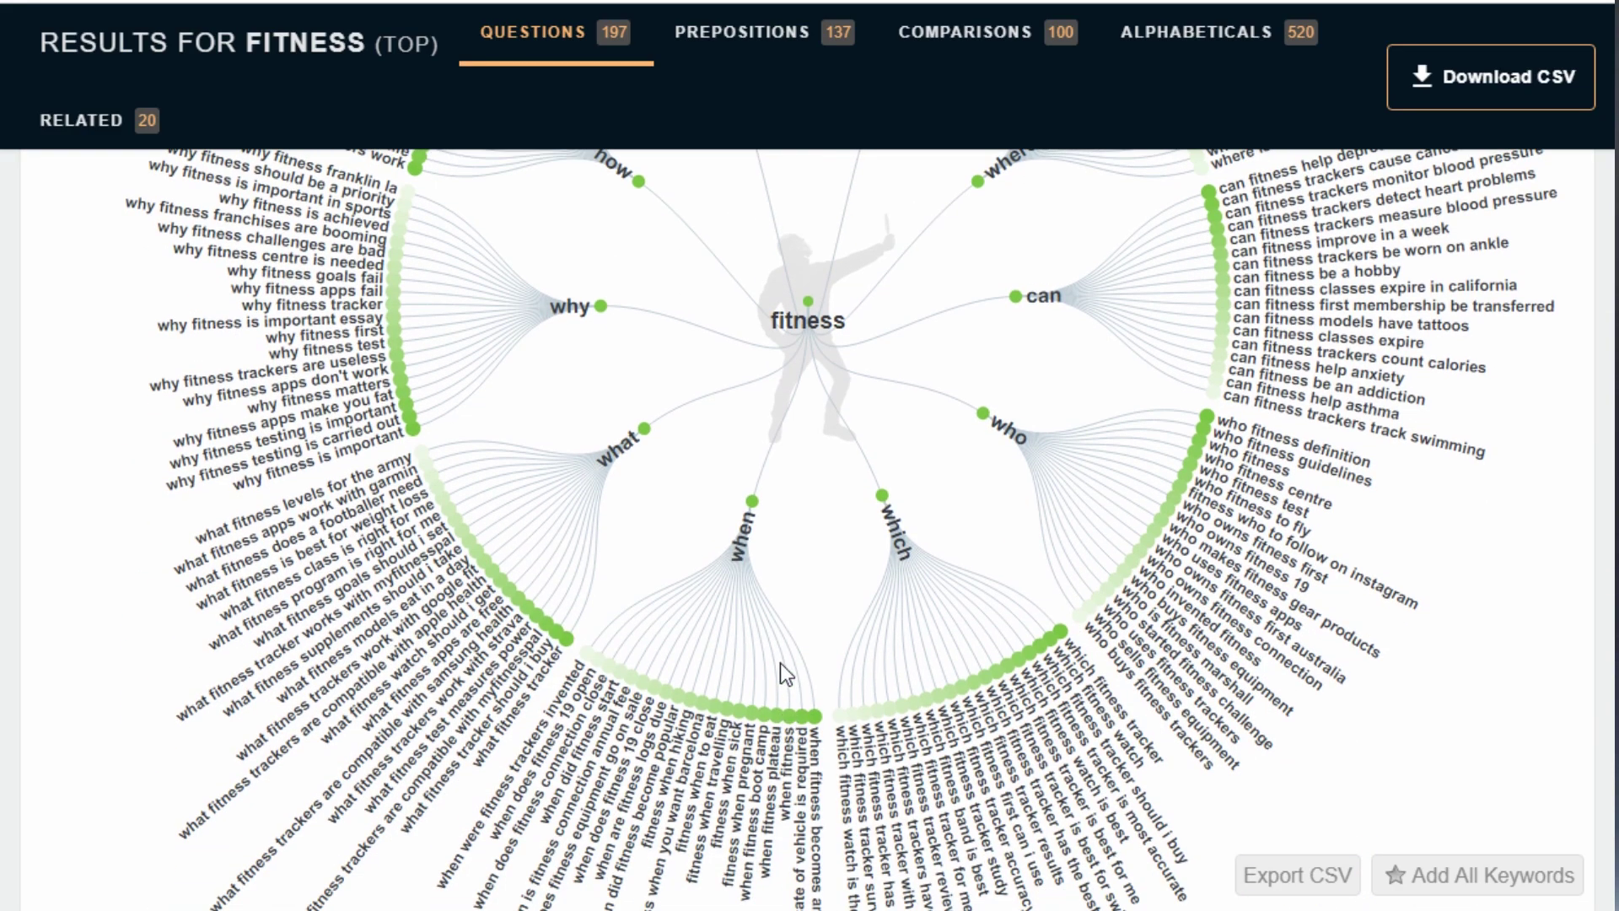
pyautogui.scroll(5, 919, 621)
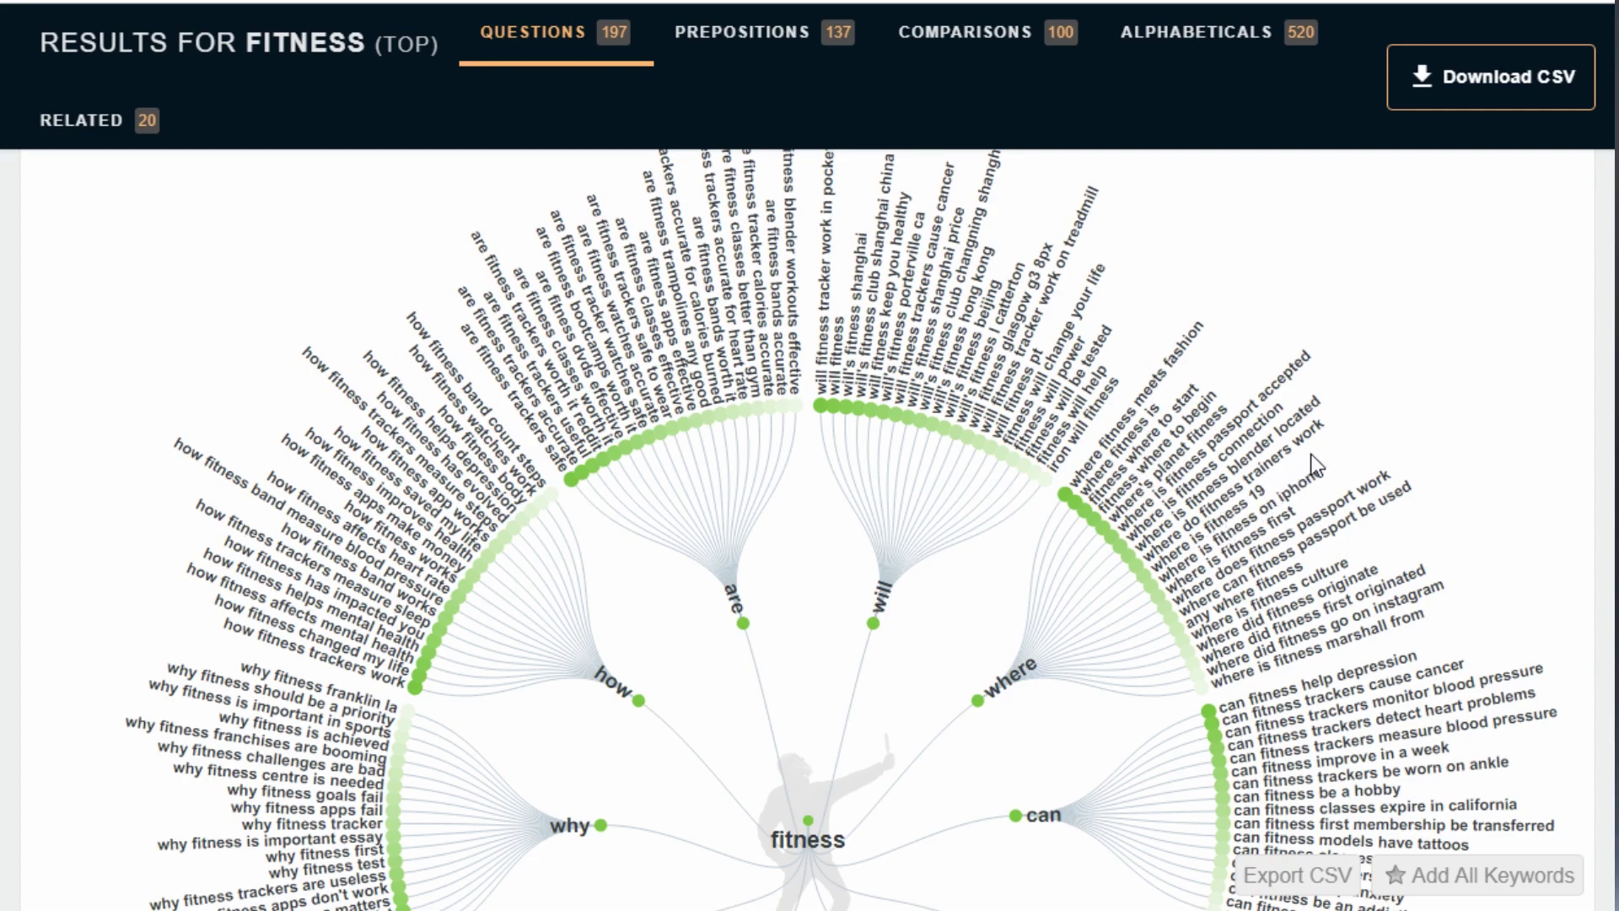
pyautogui.scroll(-5, 964, 621)
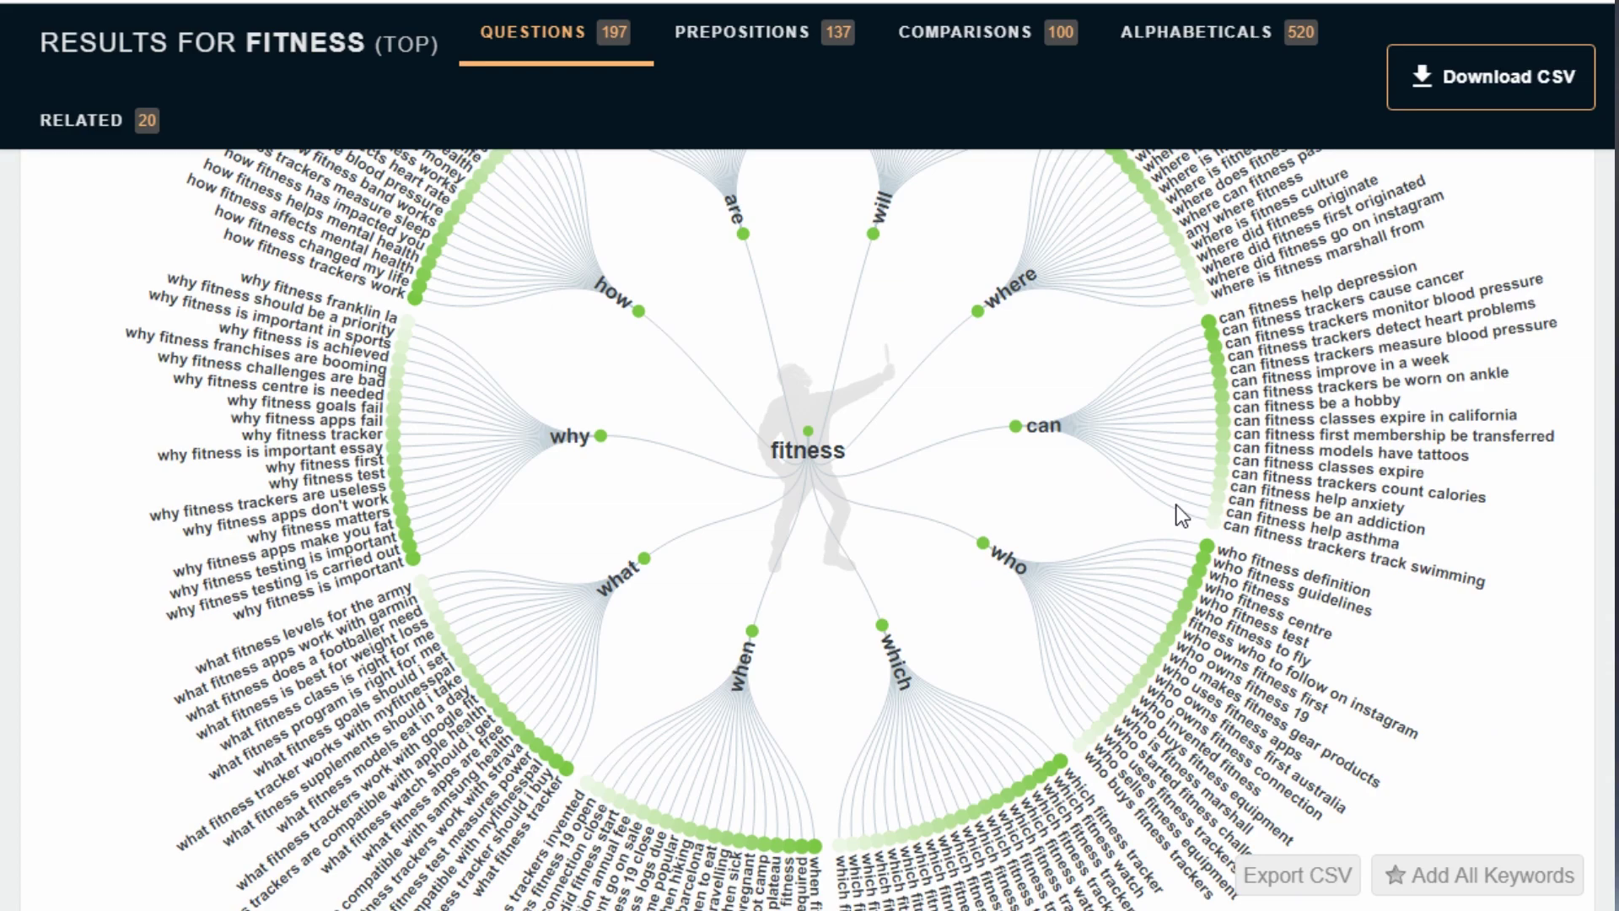
pyautogui.scroll(15, 1026, 572)
pyautogui.scroll(-7, 1025, 571)
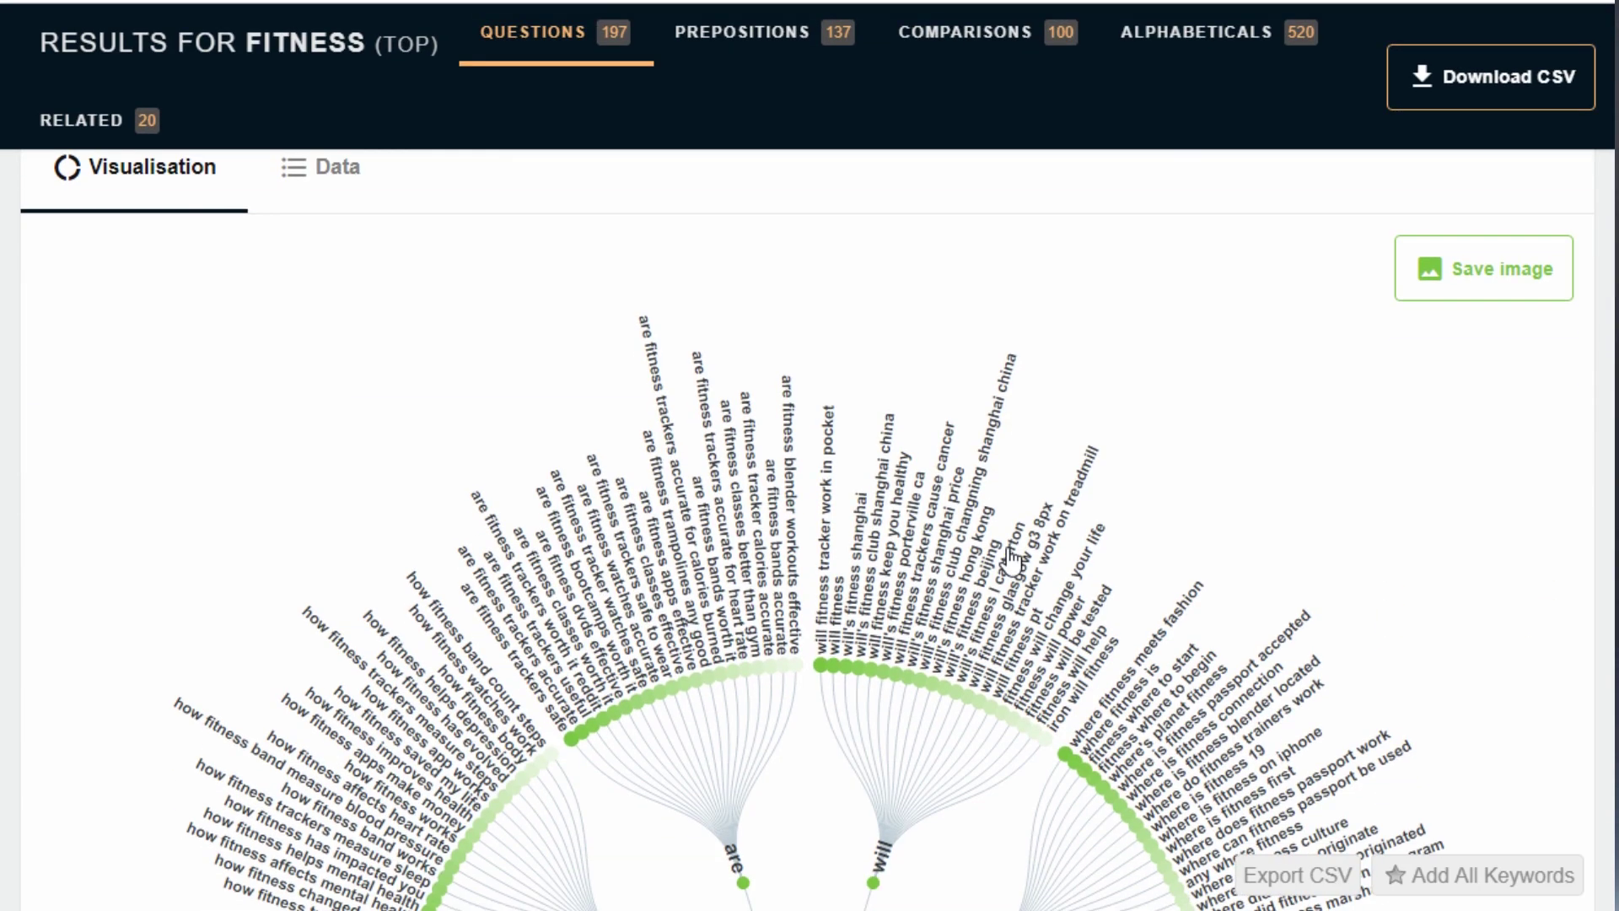
# Switch the fitness questions to the data list and inspect the search volume and cost figures beside "are fitness trackers safe".
pyautogui.scroll(3, 1016, 569)
pyautogui.click(337, 430)
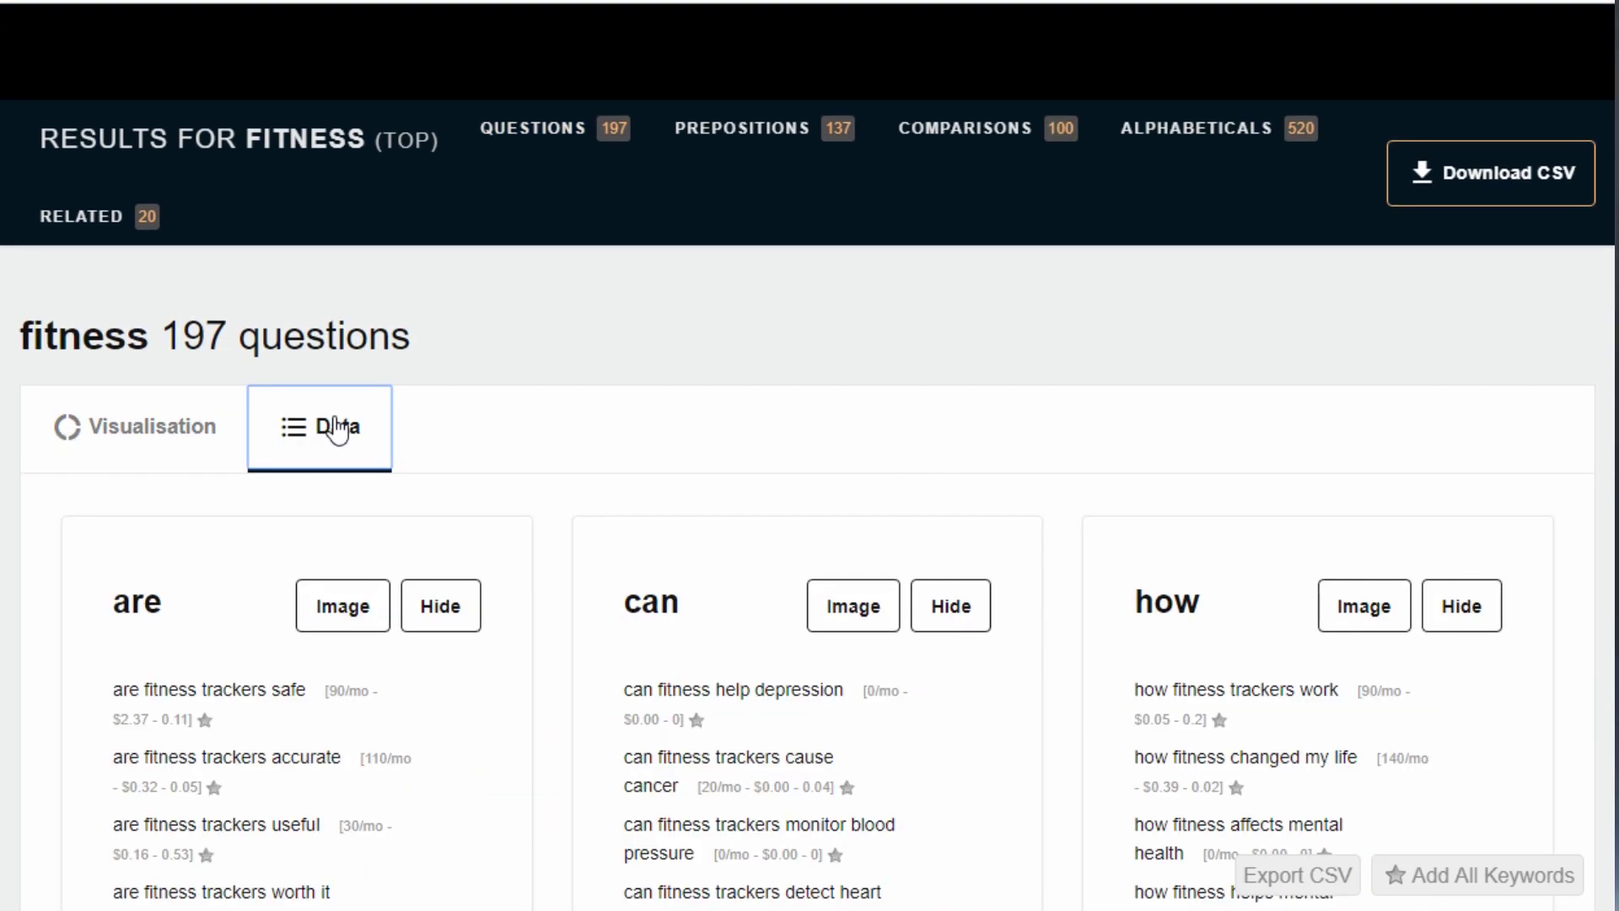
pyautogui.scroll(-4, 727, 393)
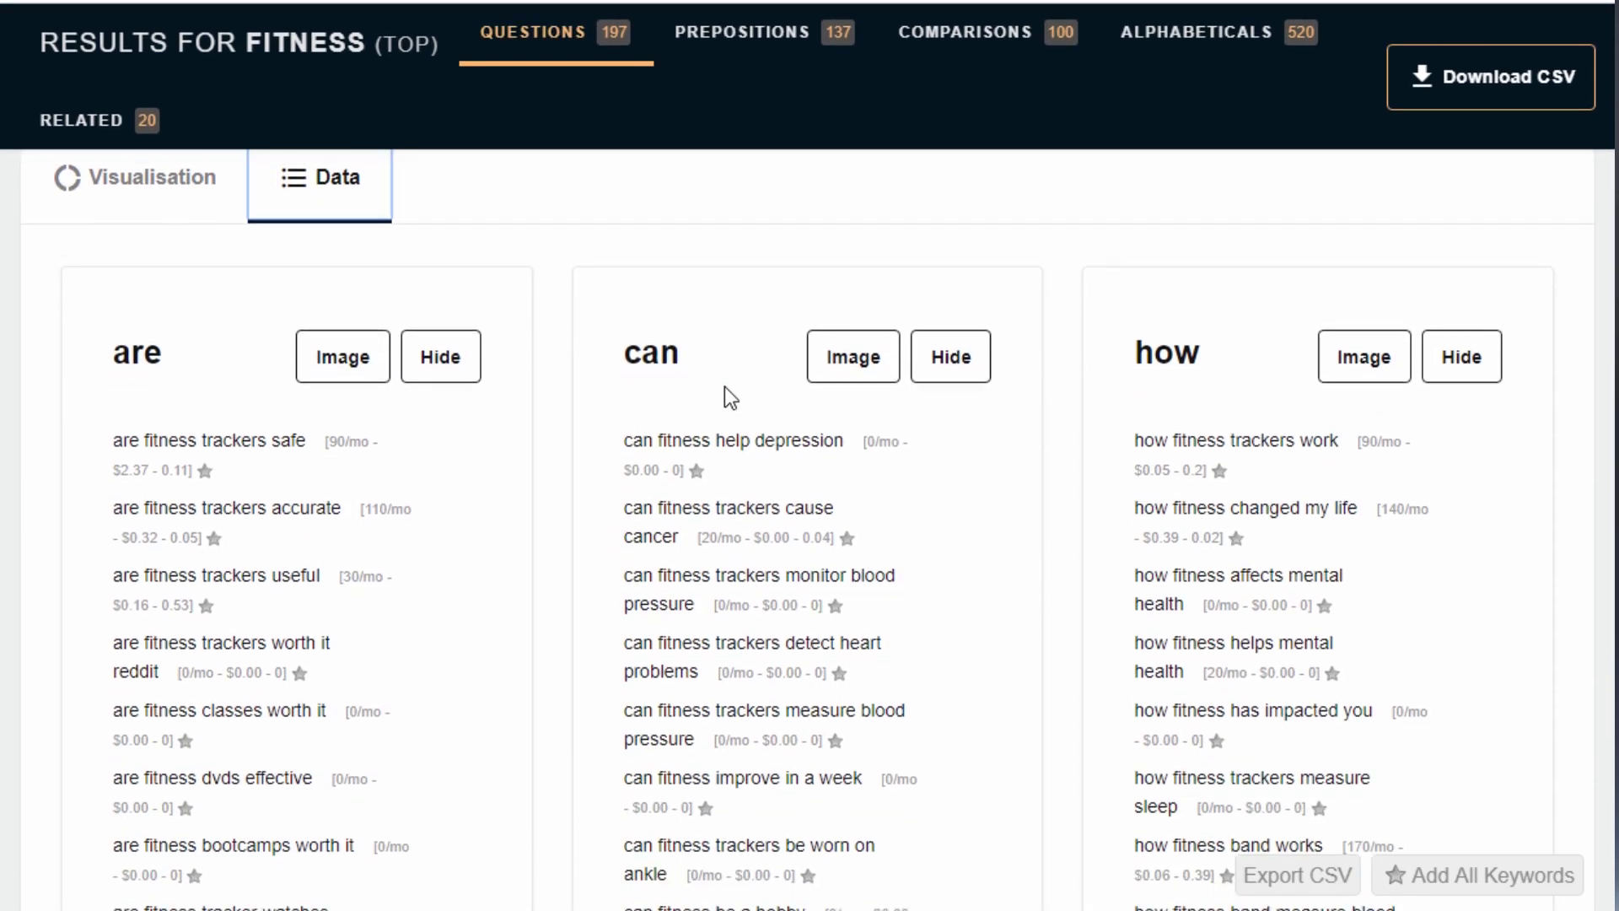
pyautogui.scroll(-2, 726, 389)
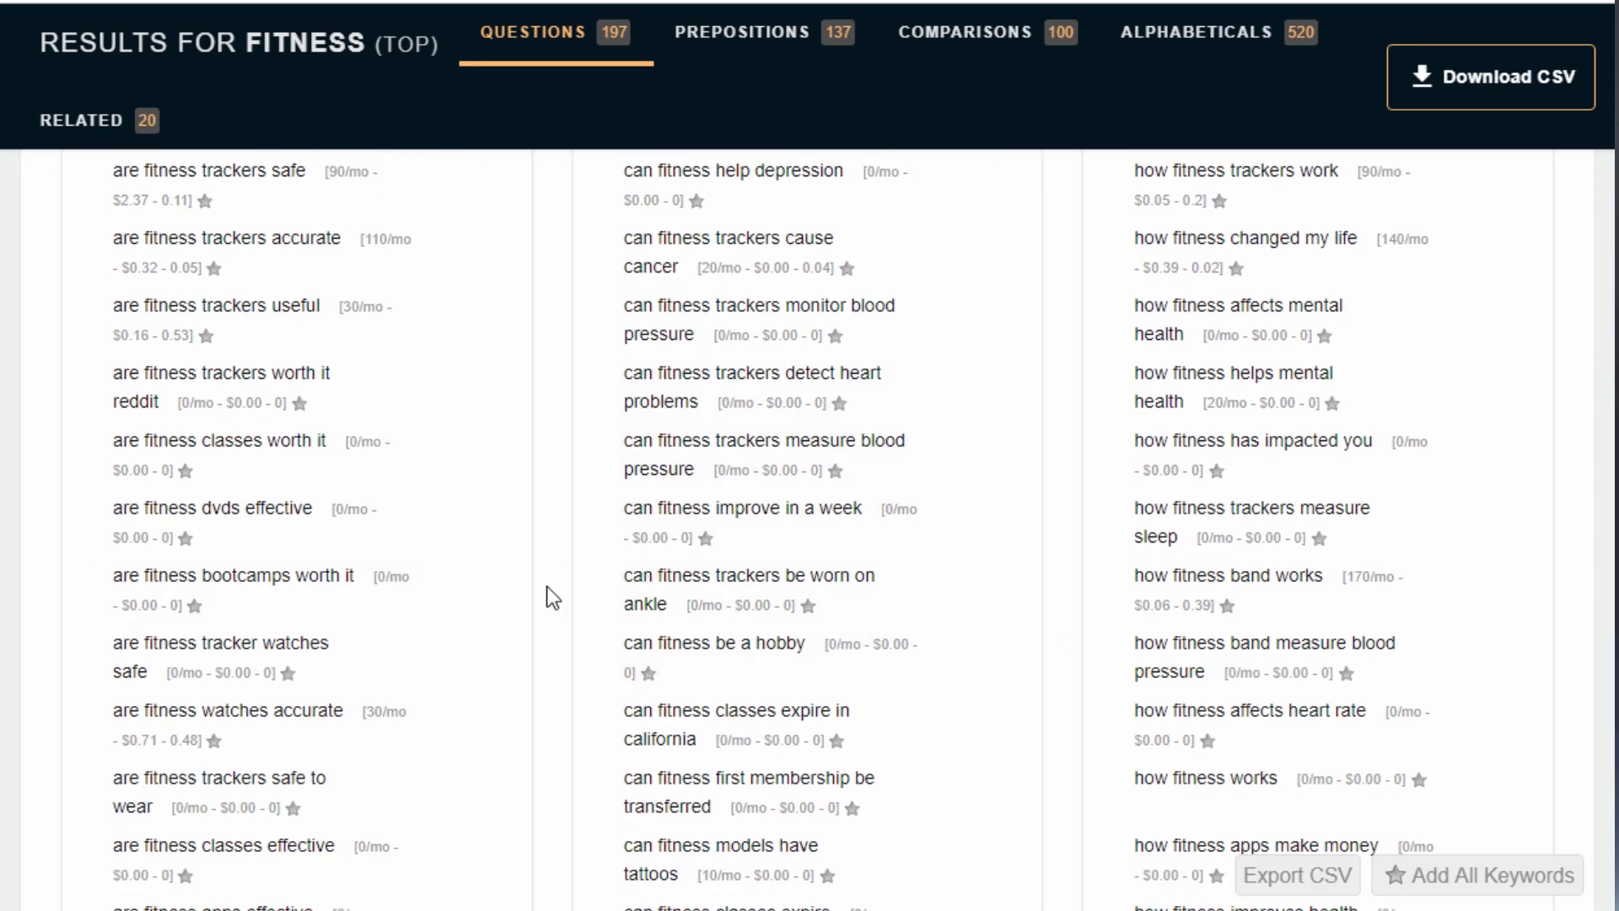
pyautogui.scroll(2, 557, 597)
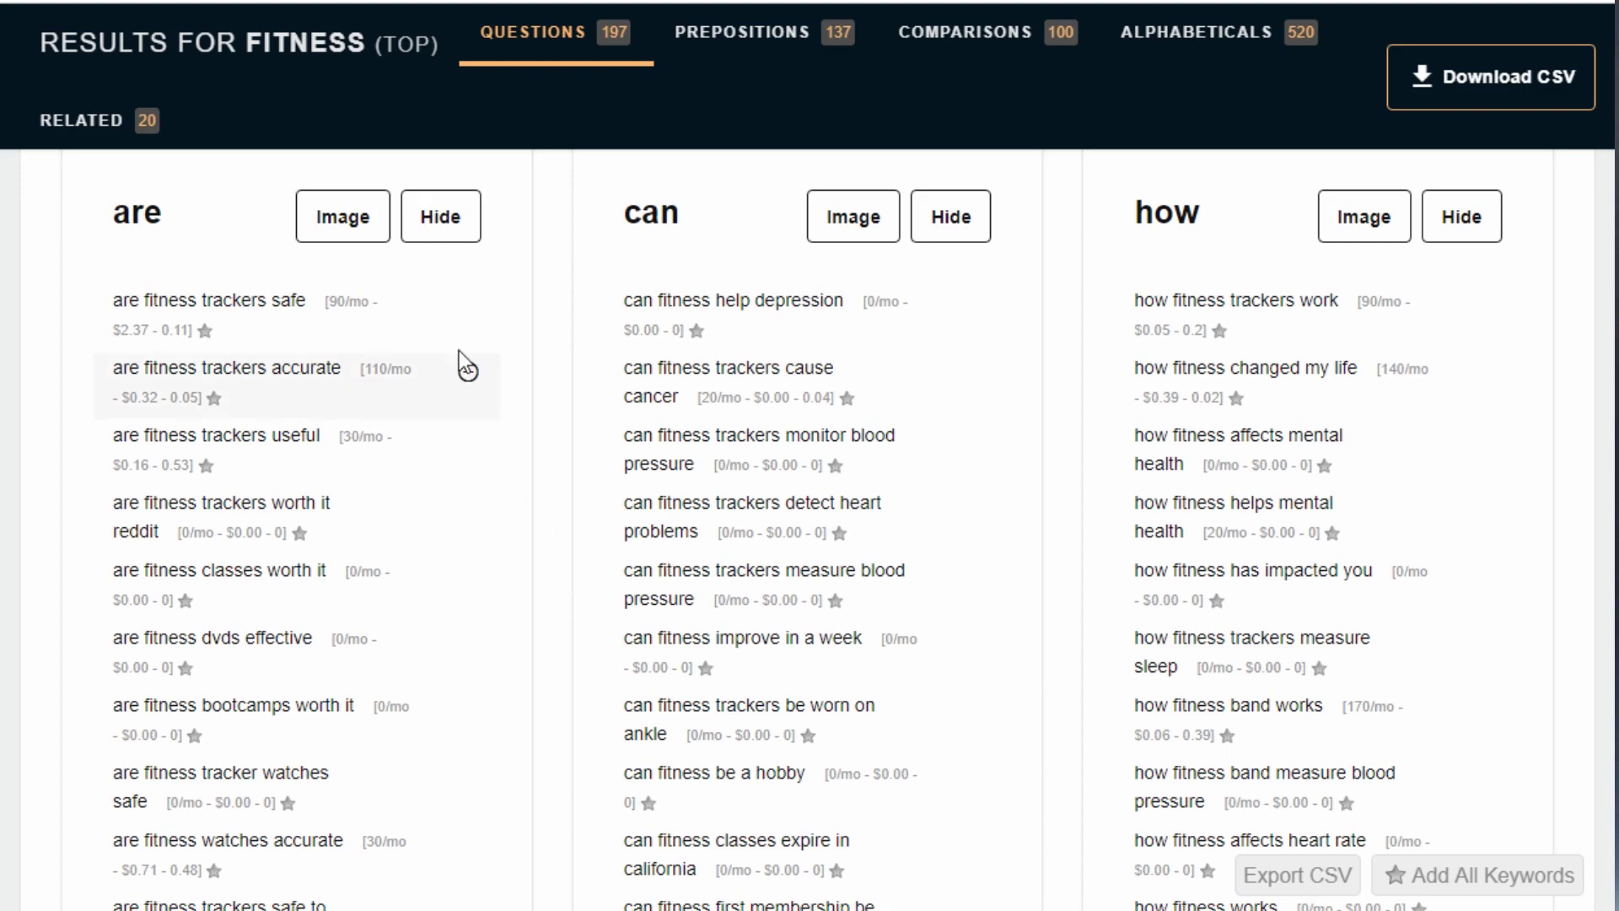
pyautogui.moveTo(327, 303); pyautogui.dragTo(193, 334)
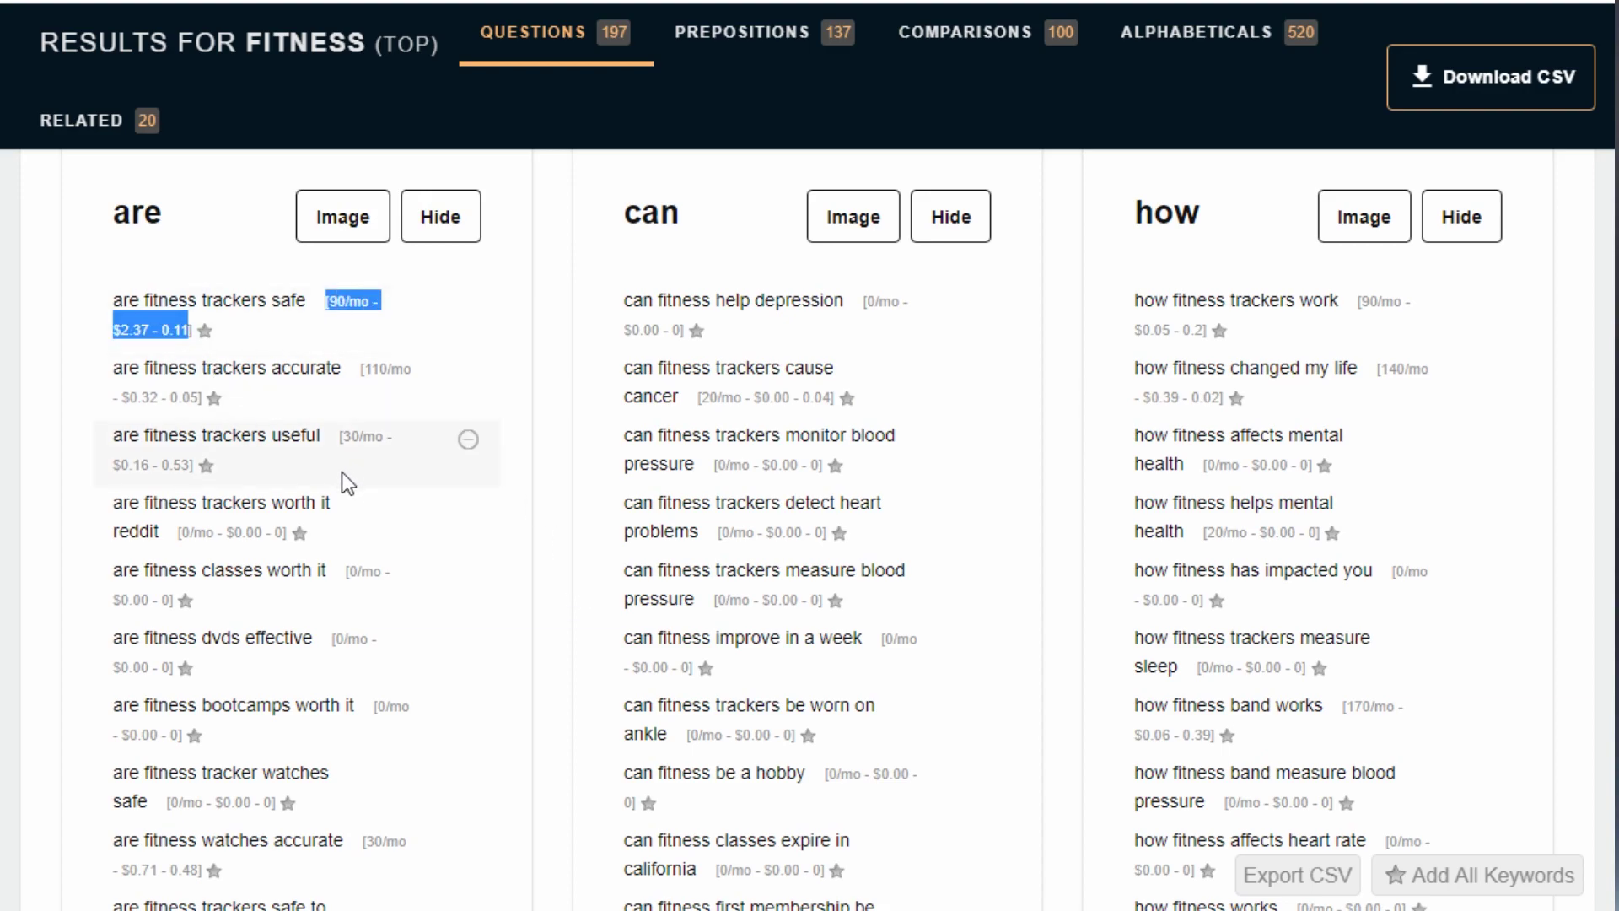
pyautogui.click(338, 335)
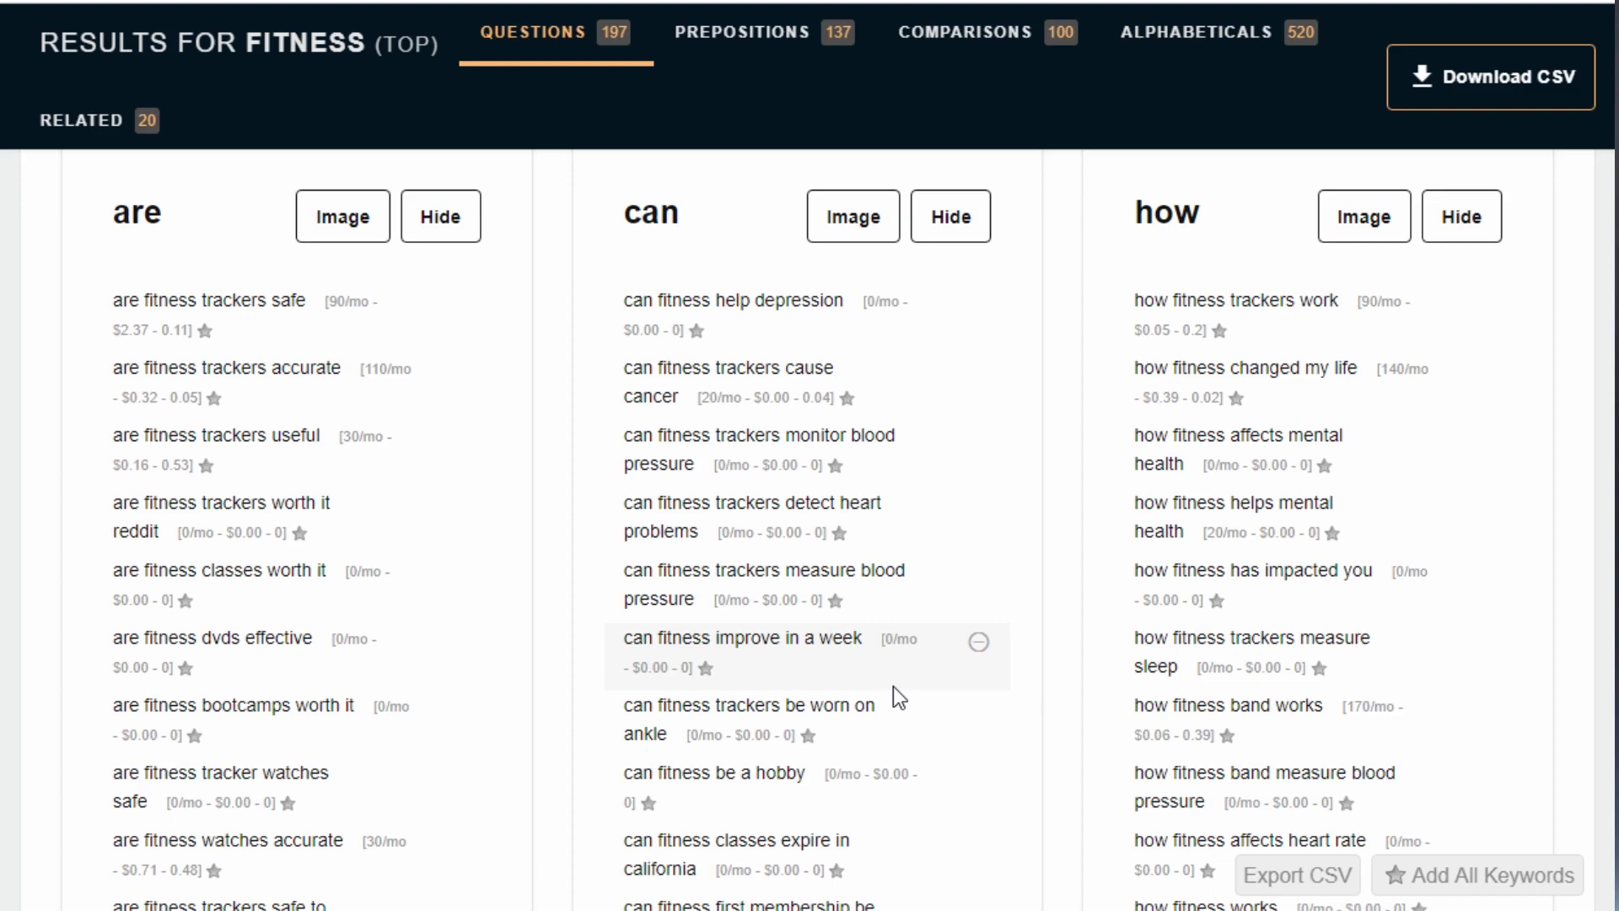
# Read through the remaining question lists with their keyword figures, down to the which, who and why groups.
pyautogui.scroll(-5, 919, 610)
pyautogui.scroll(-20, 919, 609)
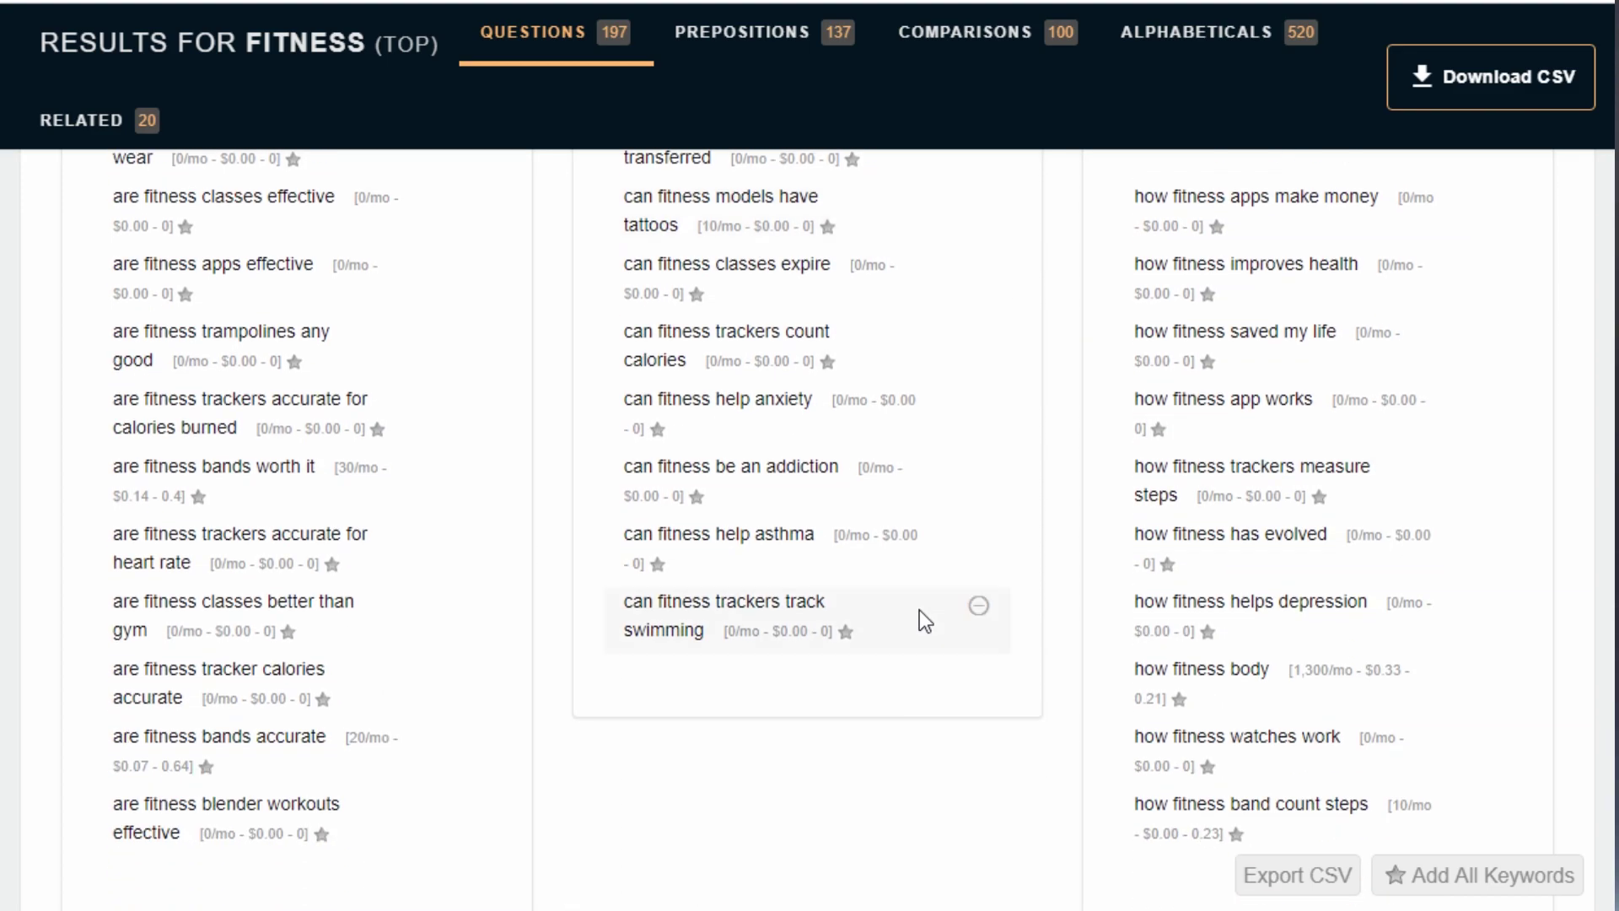
pyautogui.scroll(-12, 919, 610)
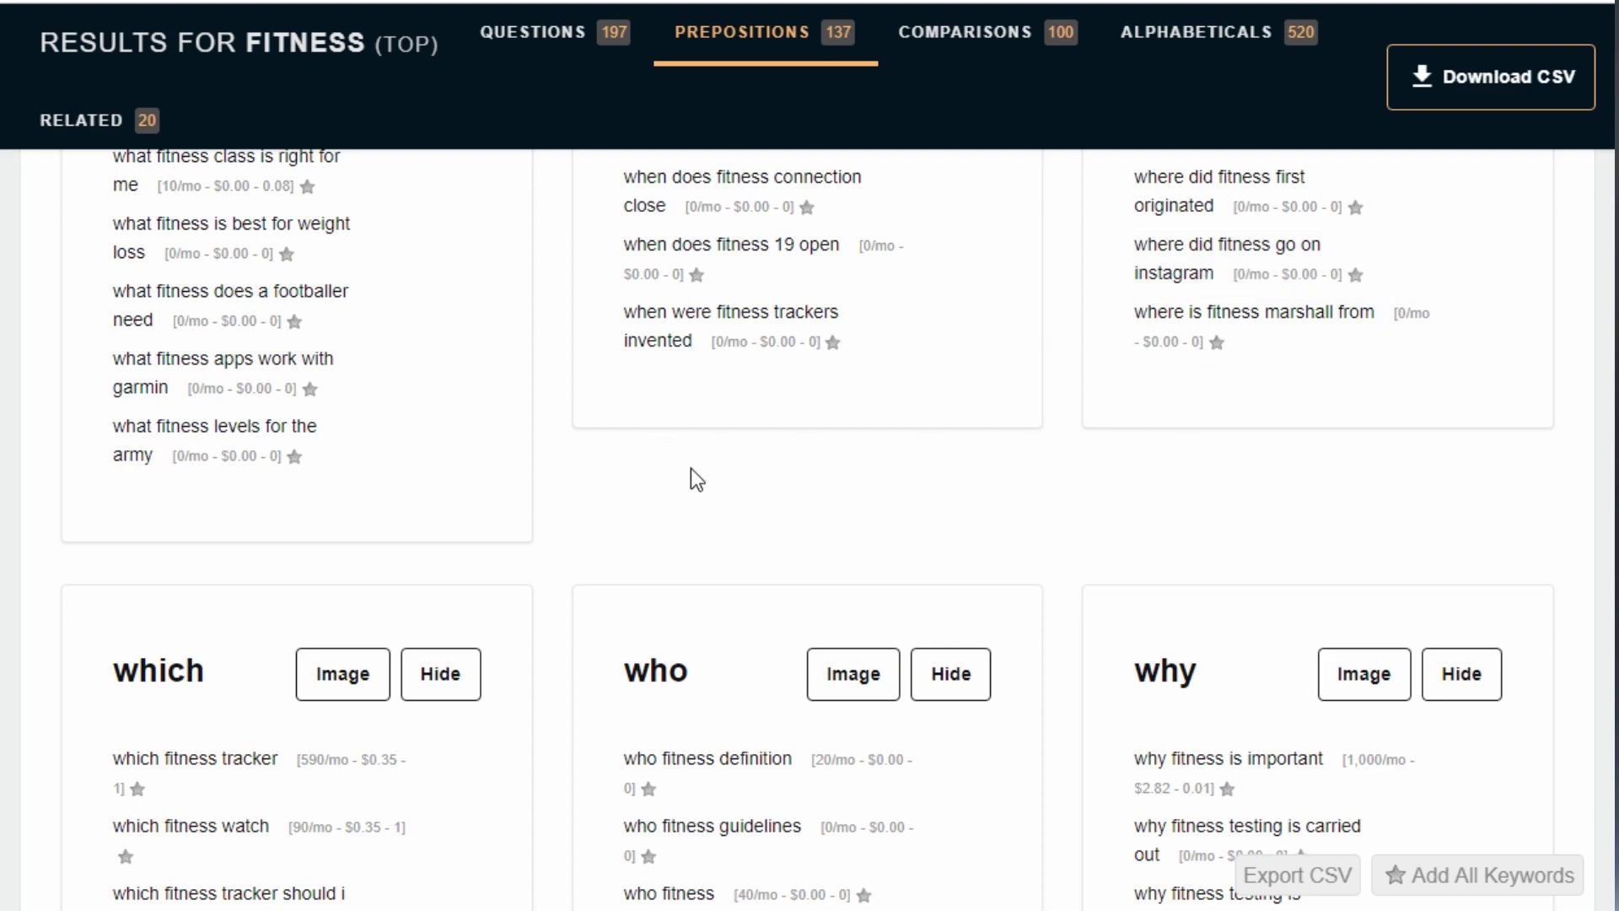
pyautogui.scroll(-5, 270, 742)
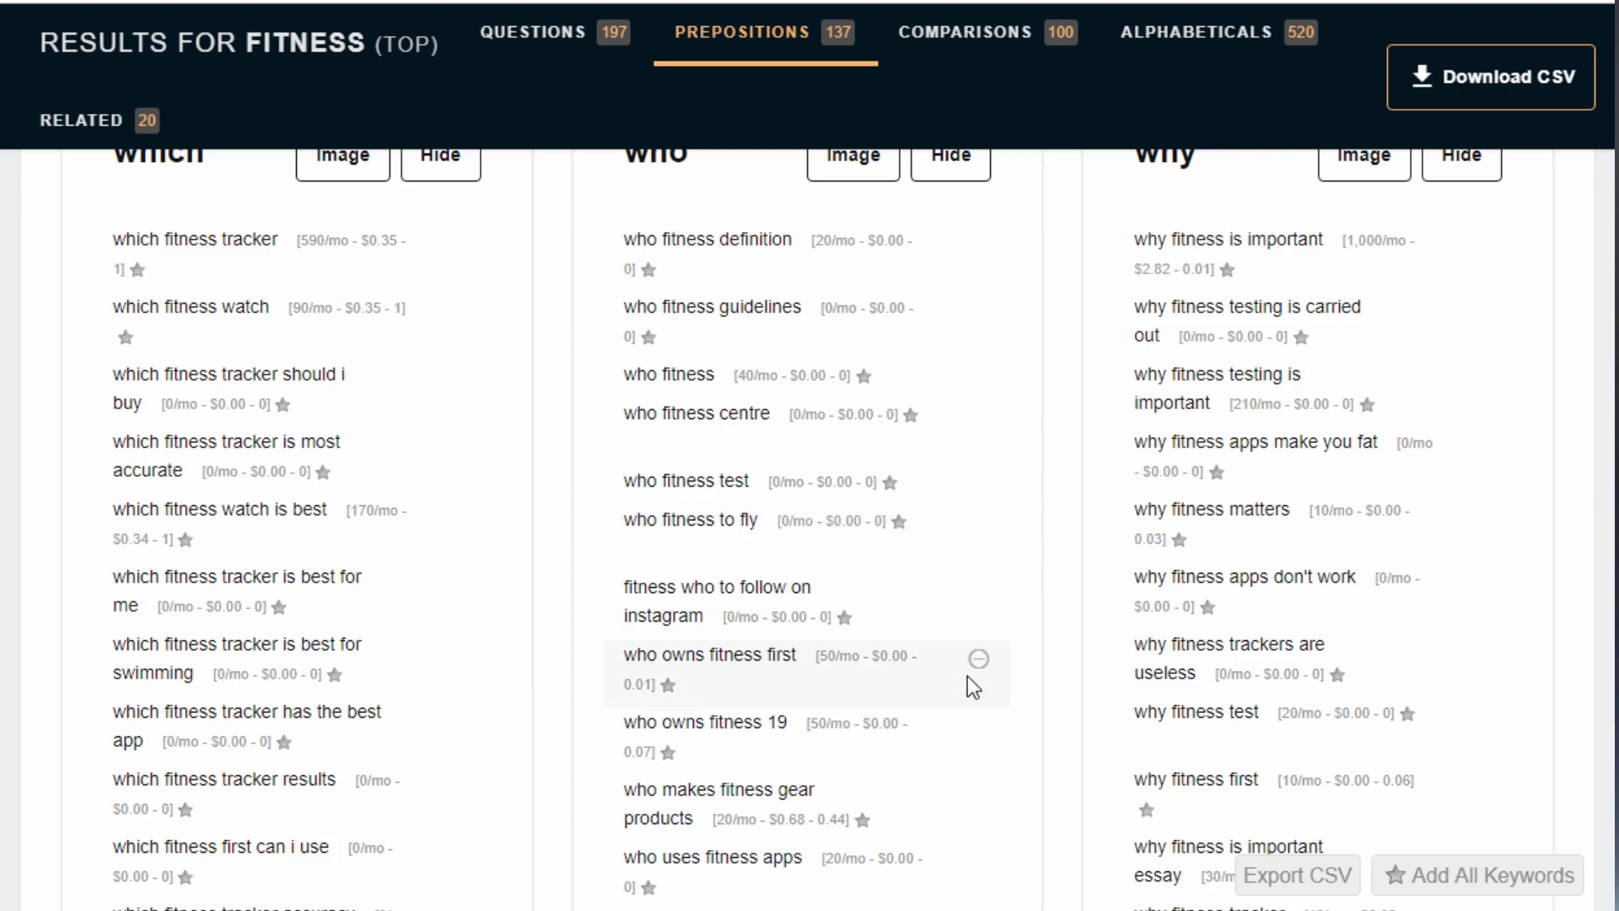
# Examine the prepositions wheel for fitness, including the is, without, with, for, near, can and to branches.
pyautogui.scroll(-15, 759, 519)
pyautogui.scroll(-10, 761, 519)
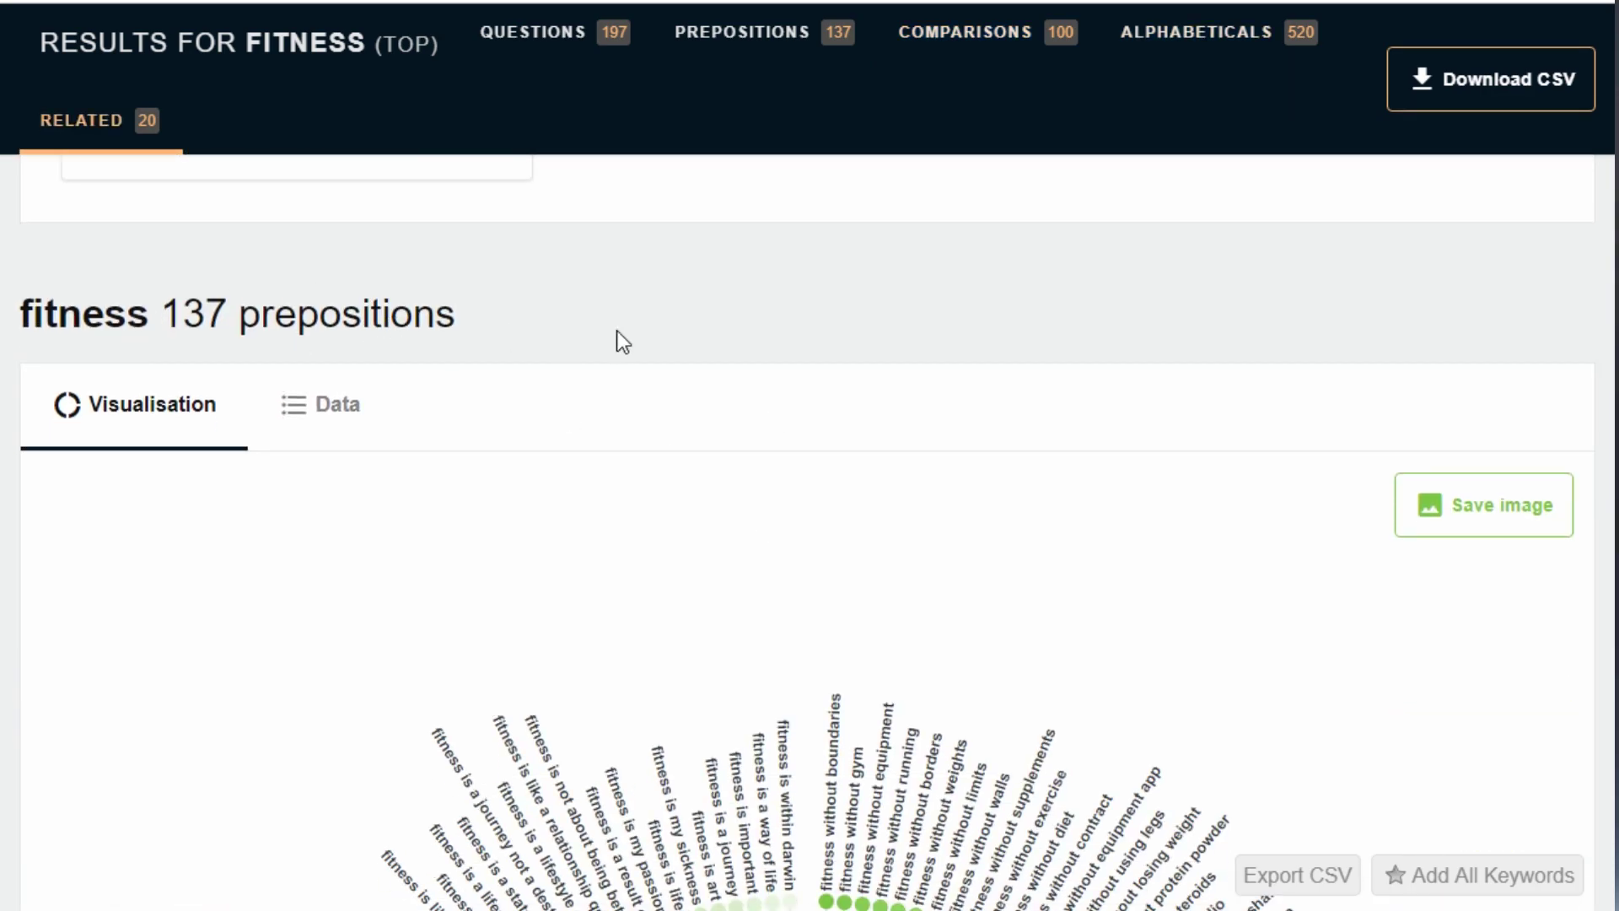
pyautogui.scroll(-6, 567, 341)
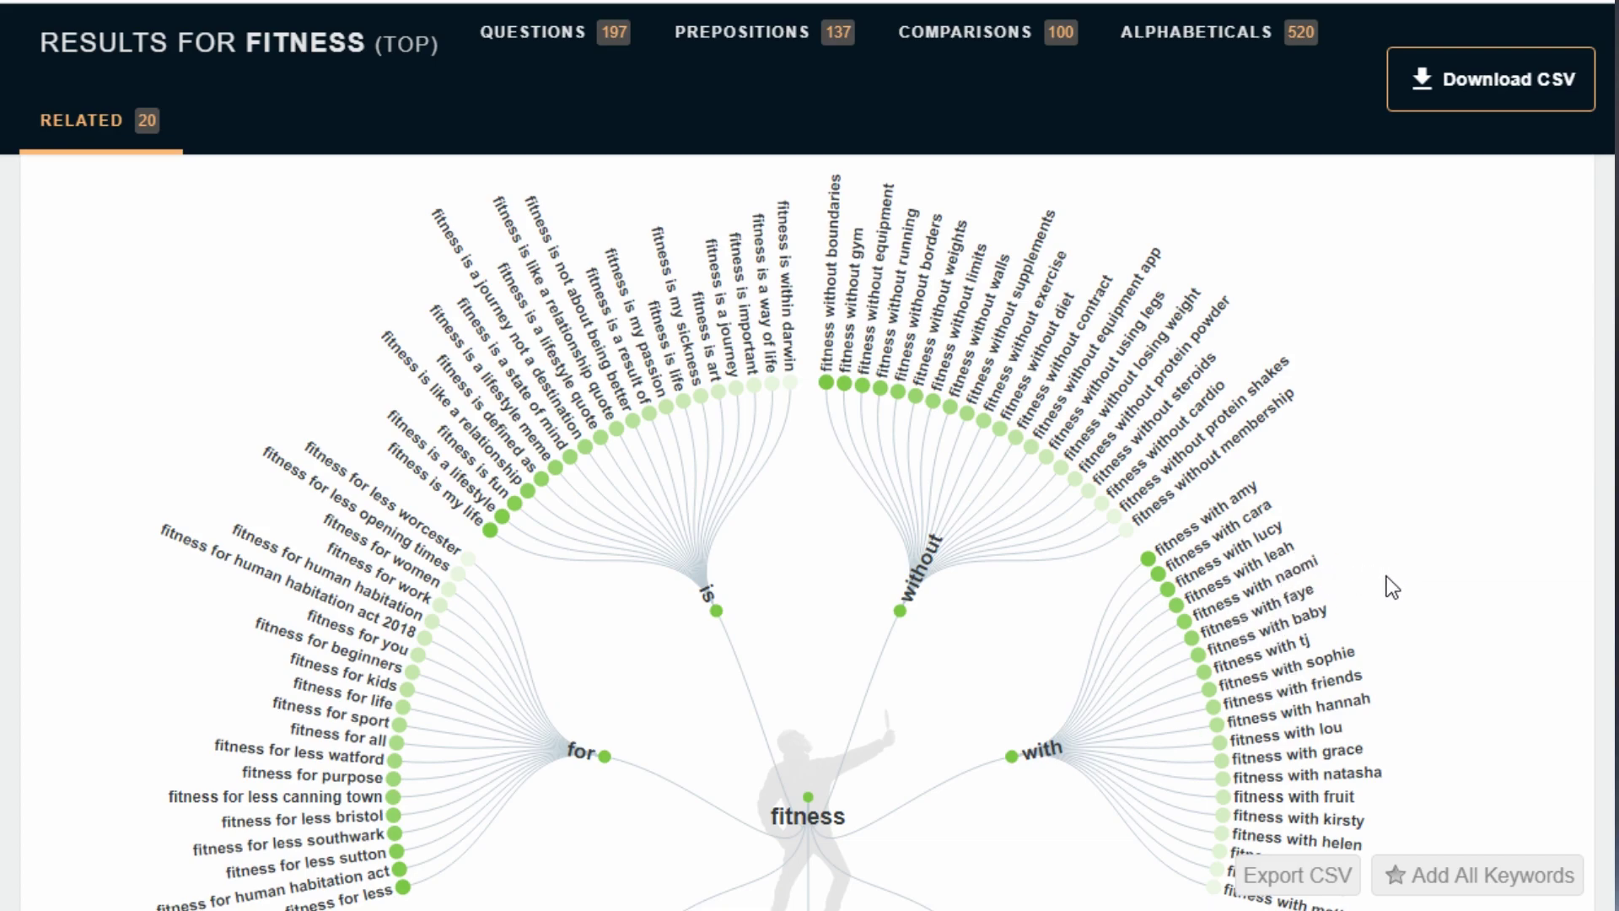
pyautogui.scroll(-5, 1387, 574)
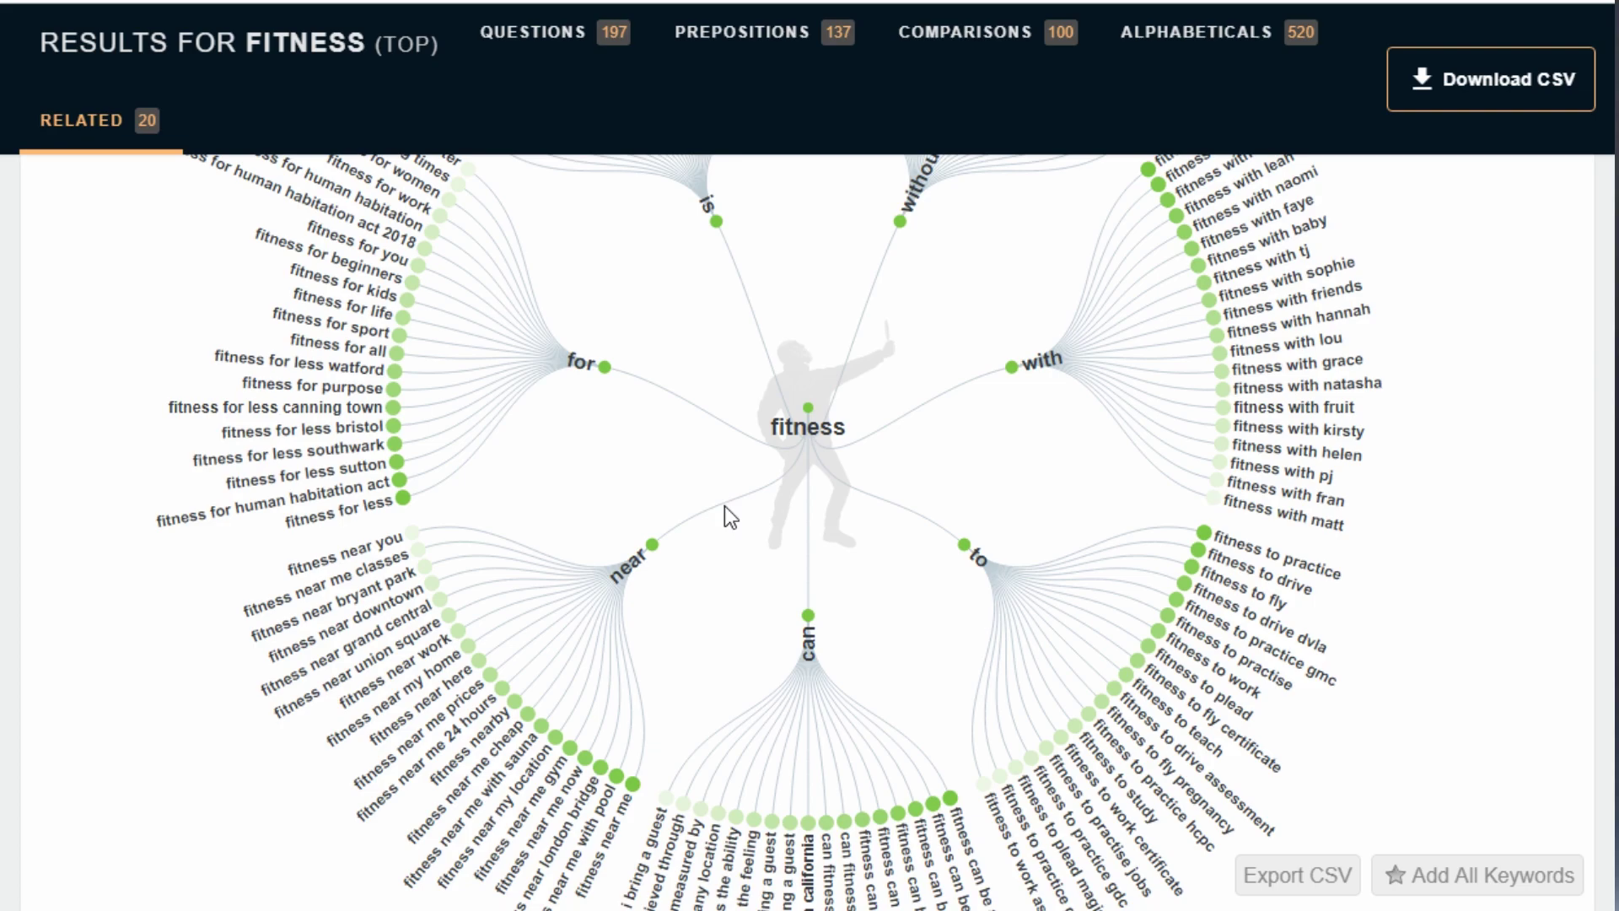
# Examine the comparisons wheel for fitness, looking over its vs, or, like, and and versus branches.
pyautogui.scroll(-9, 725, 505)
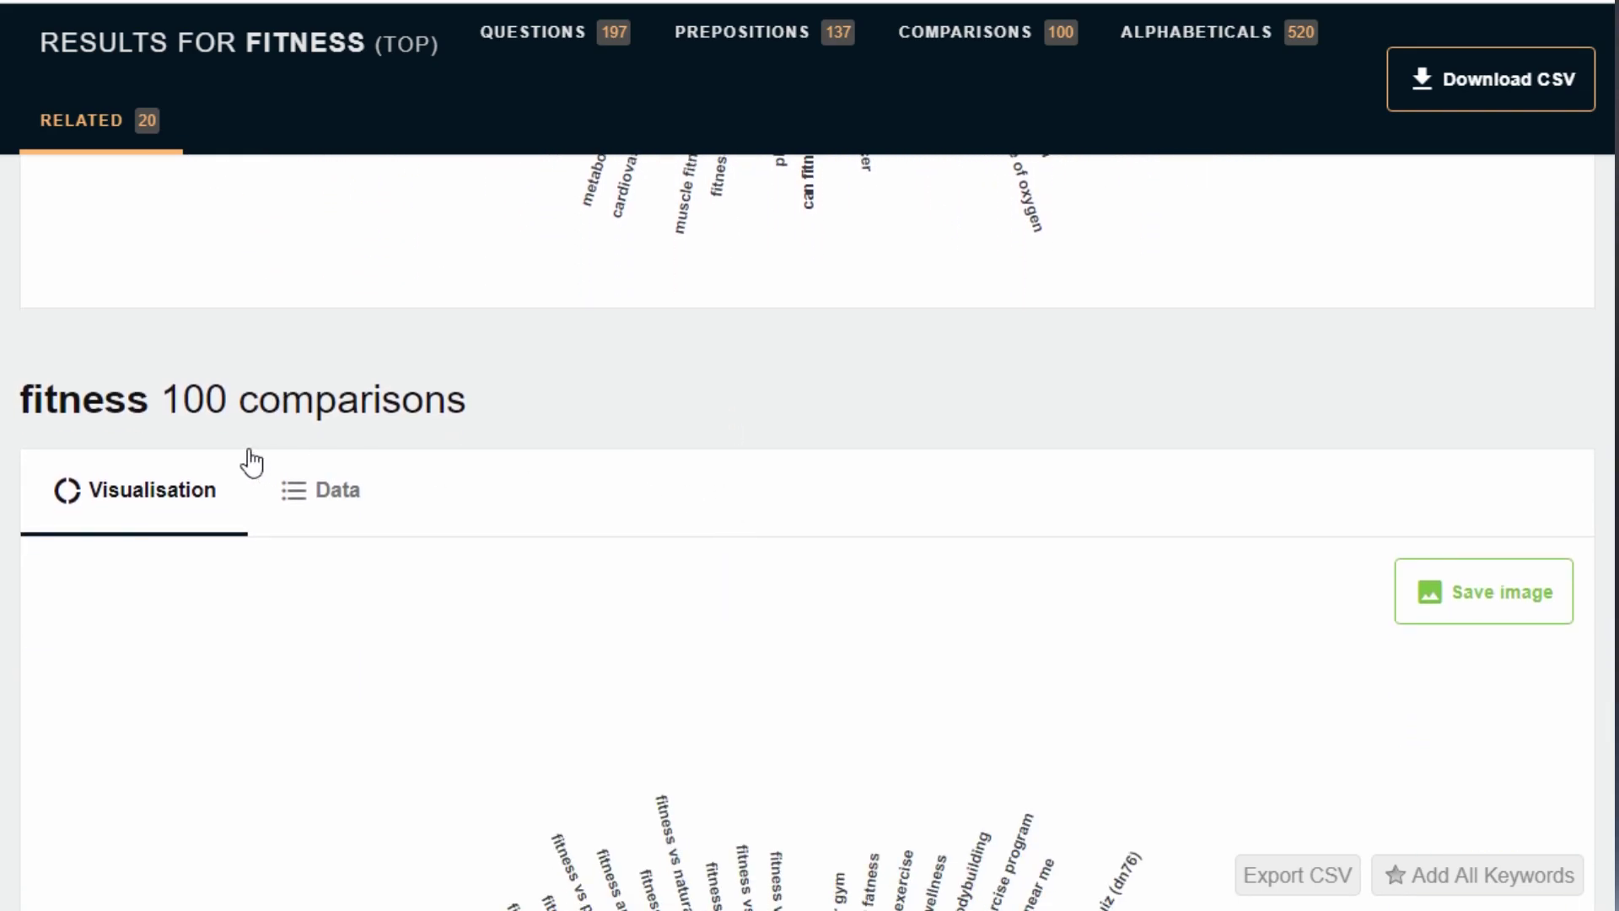
pyautogui.scroll(-12, 733, 497)
pyautogui.scroll(3, 696, 473)
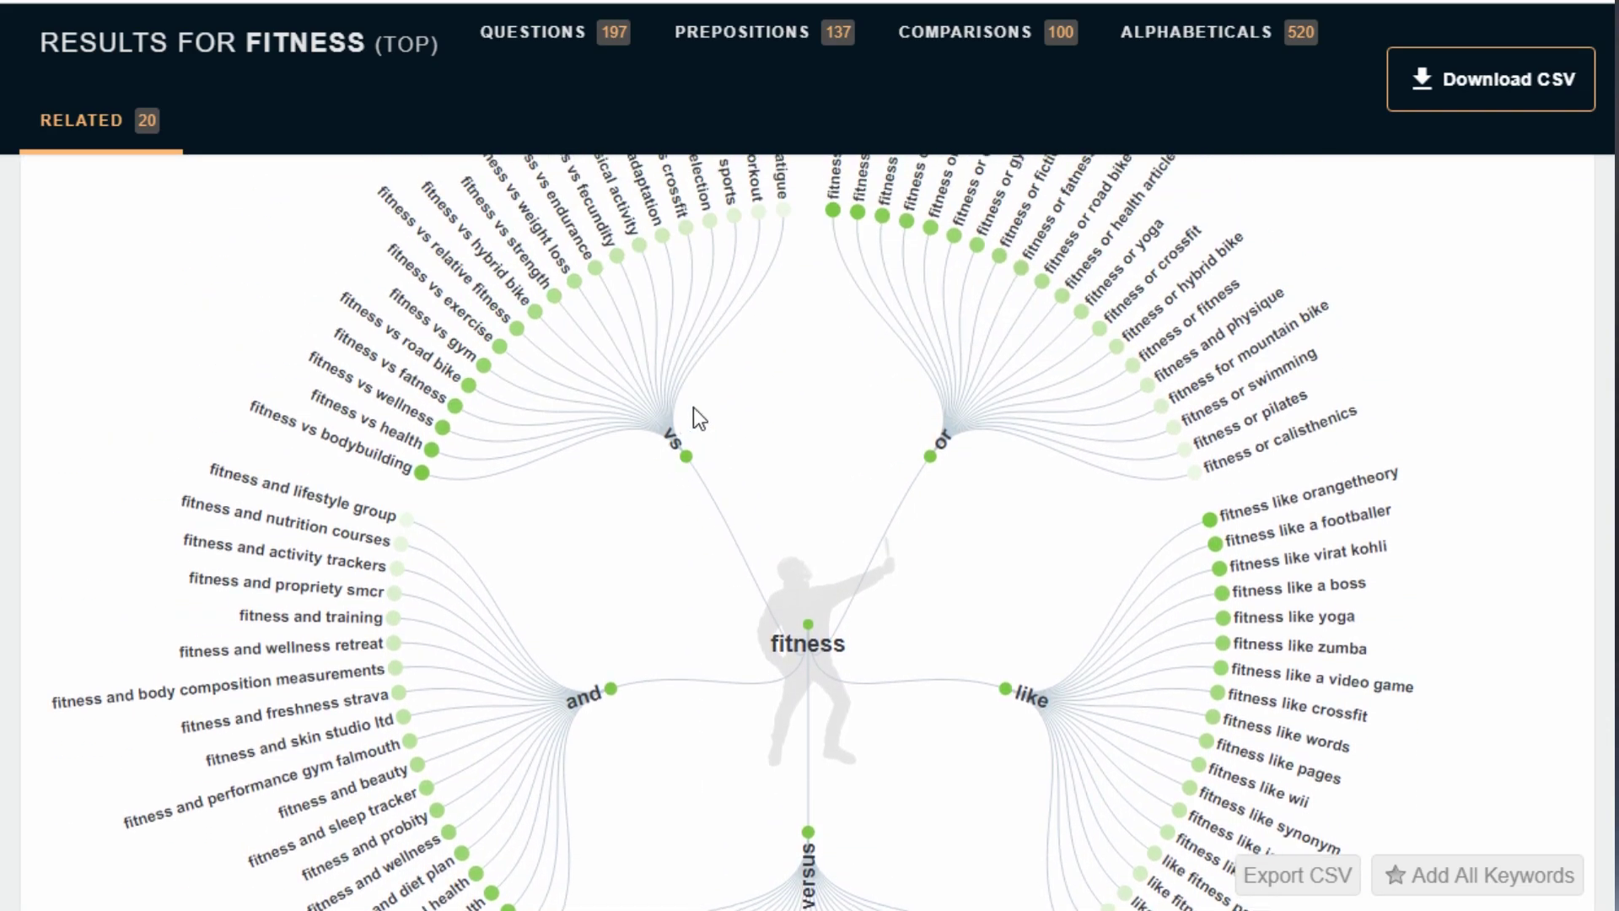
pyautogui.scroll(-2, 868, 792)
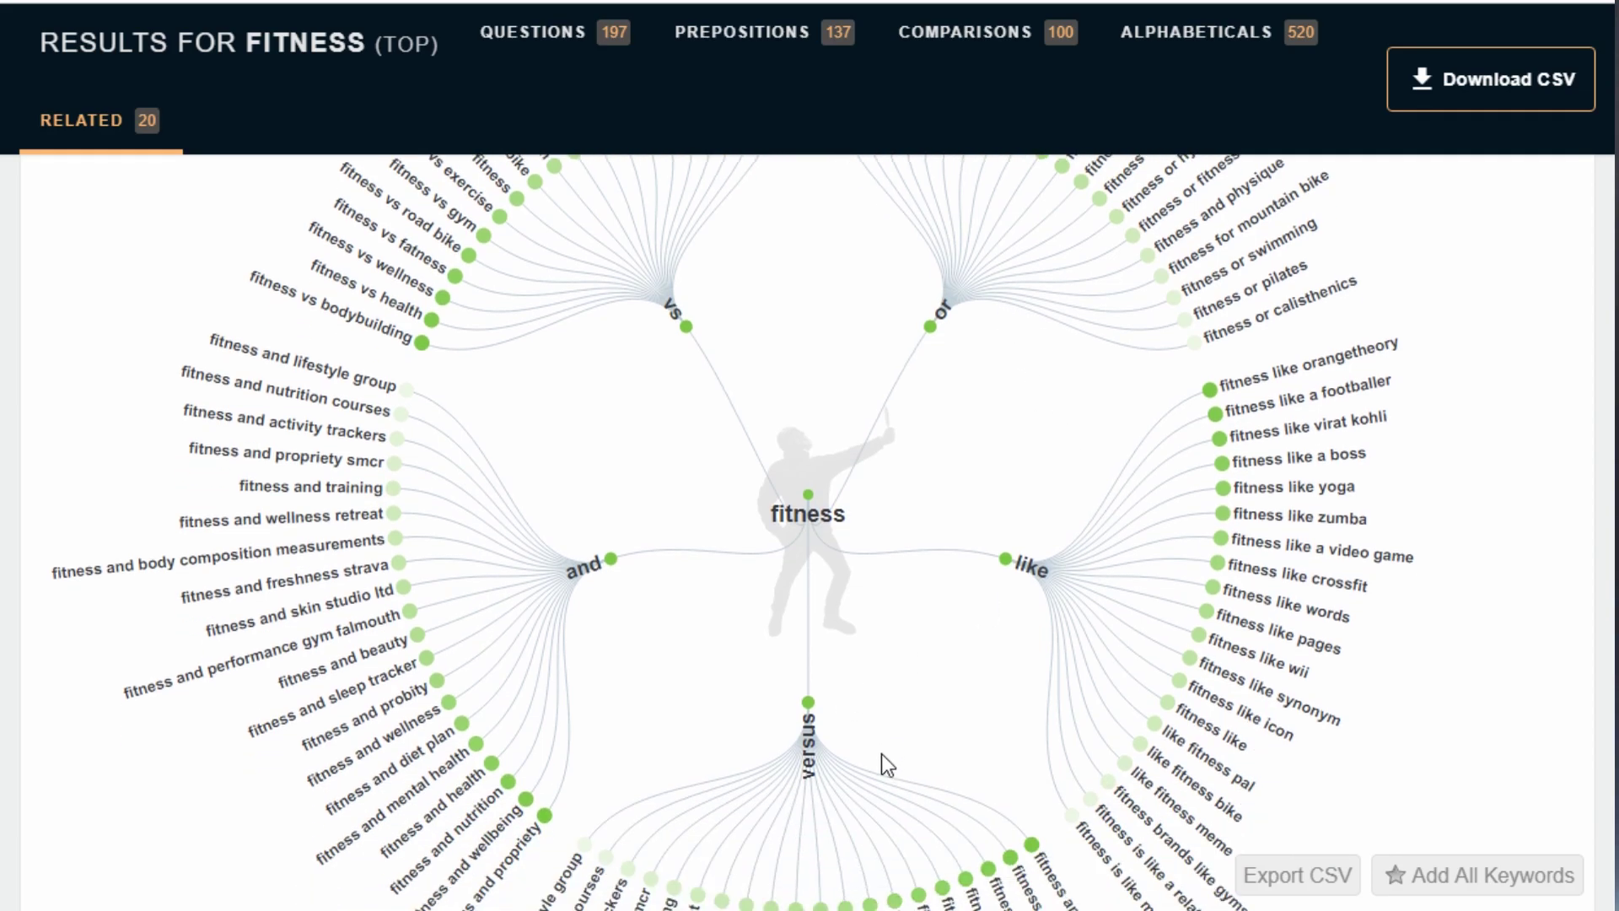
pyautogui.scroll(3, 969, 548)
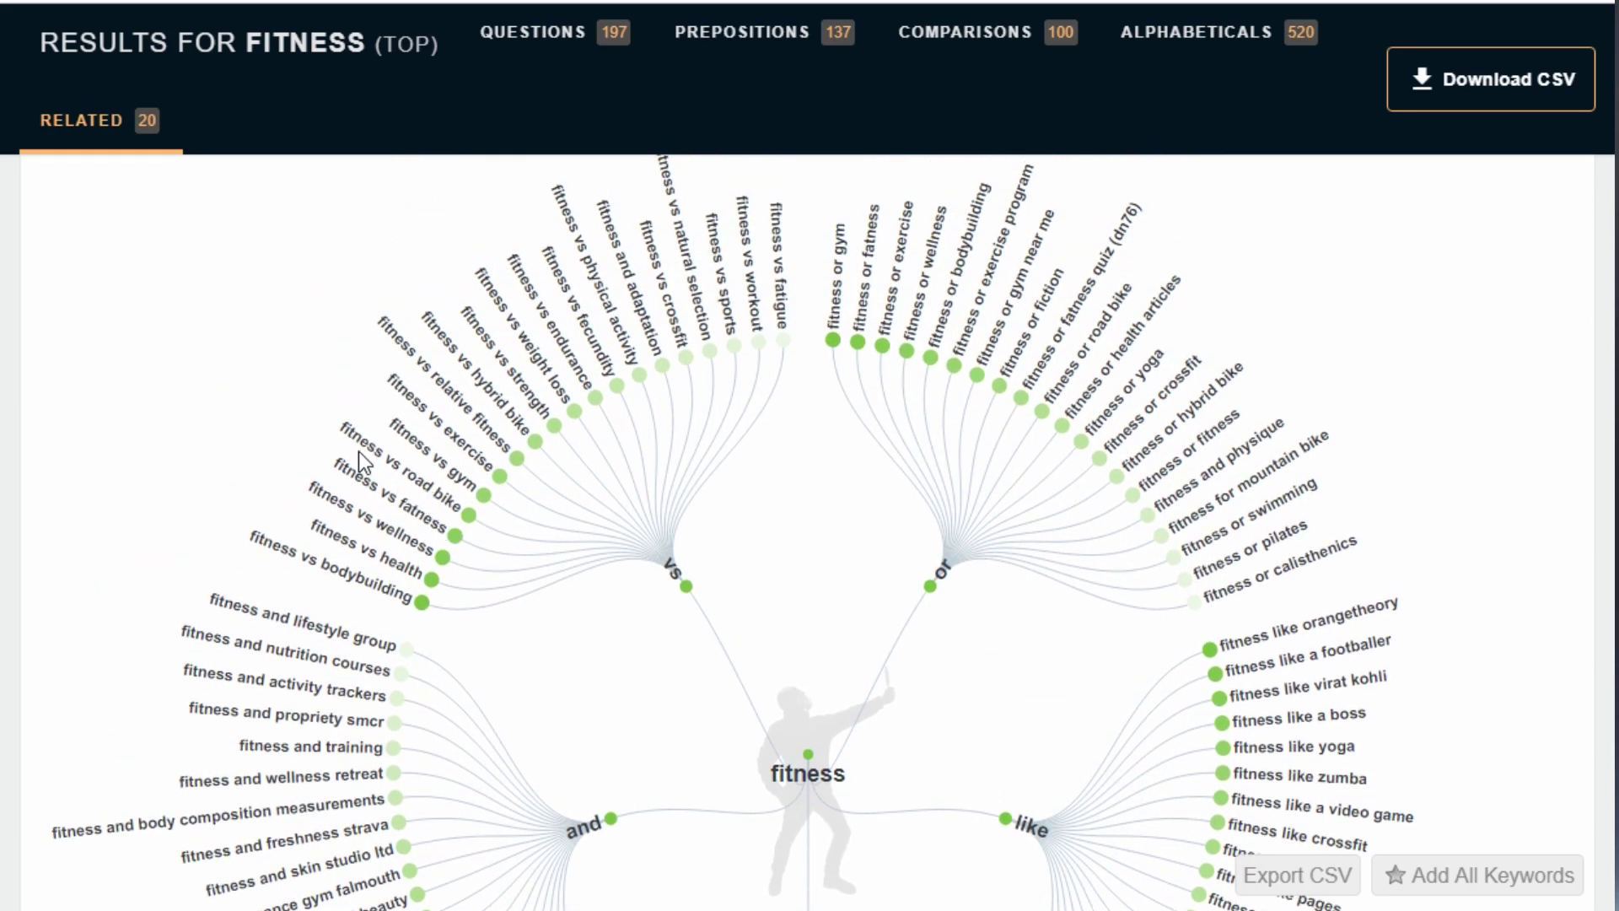
pyautogui.scroll(-6, 582, 666)
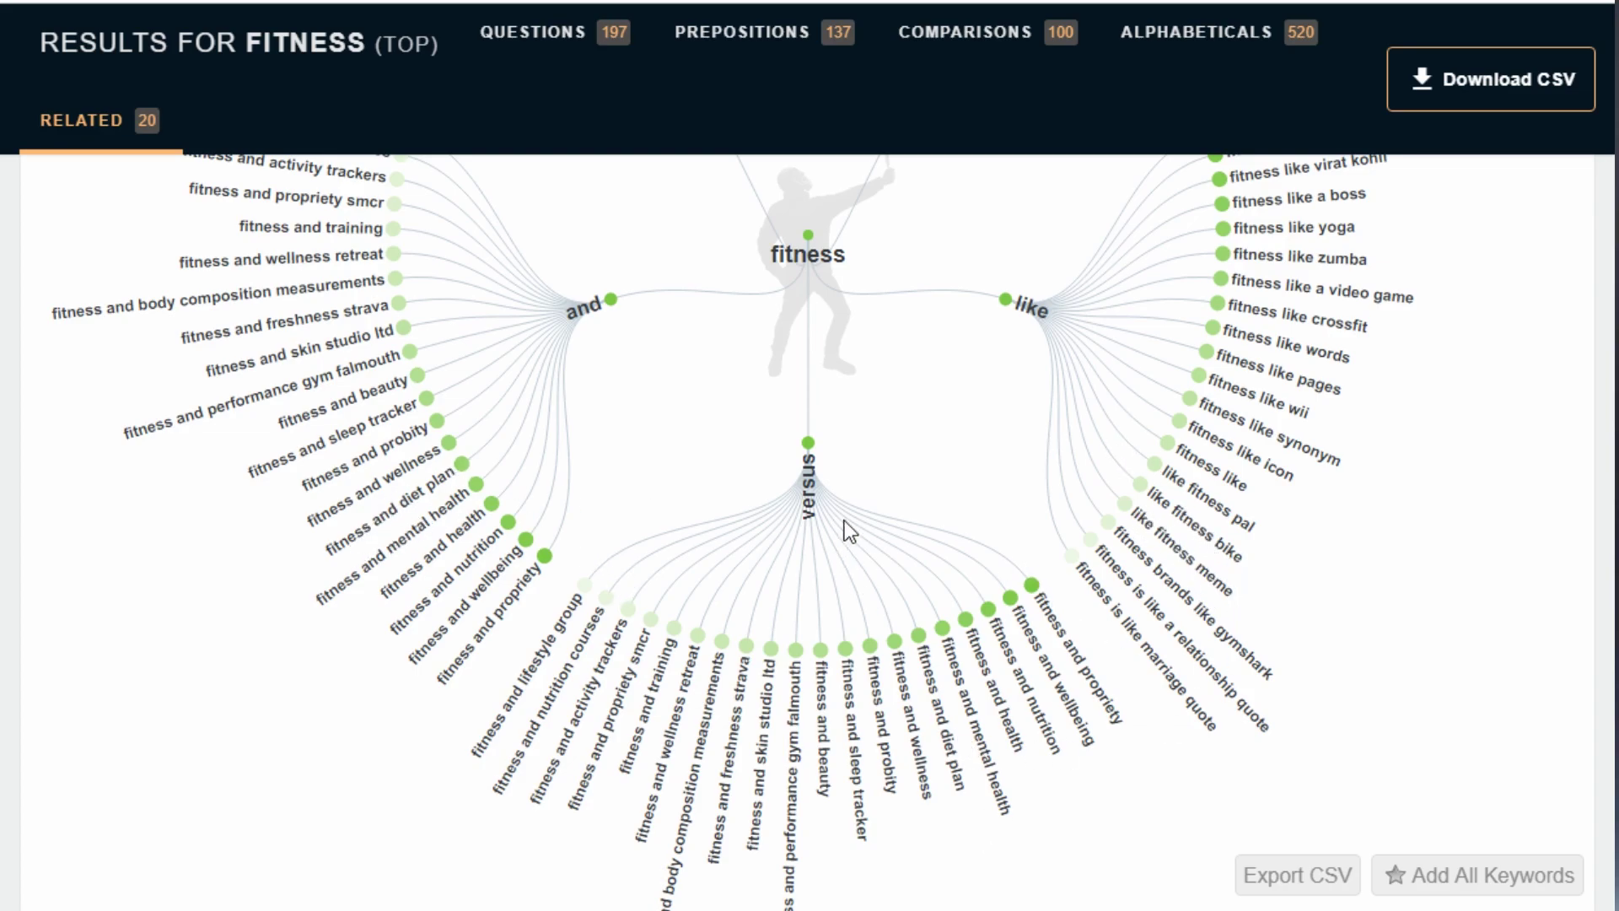
# Review the alphabetical keywords under a, b and c, inspecting the monthly volume and cost figures beside "fitness app".
pyautogui.scroll(-9, 846, 524)
pyautogui.scroll(-3, 843, 519)
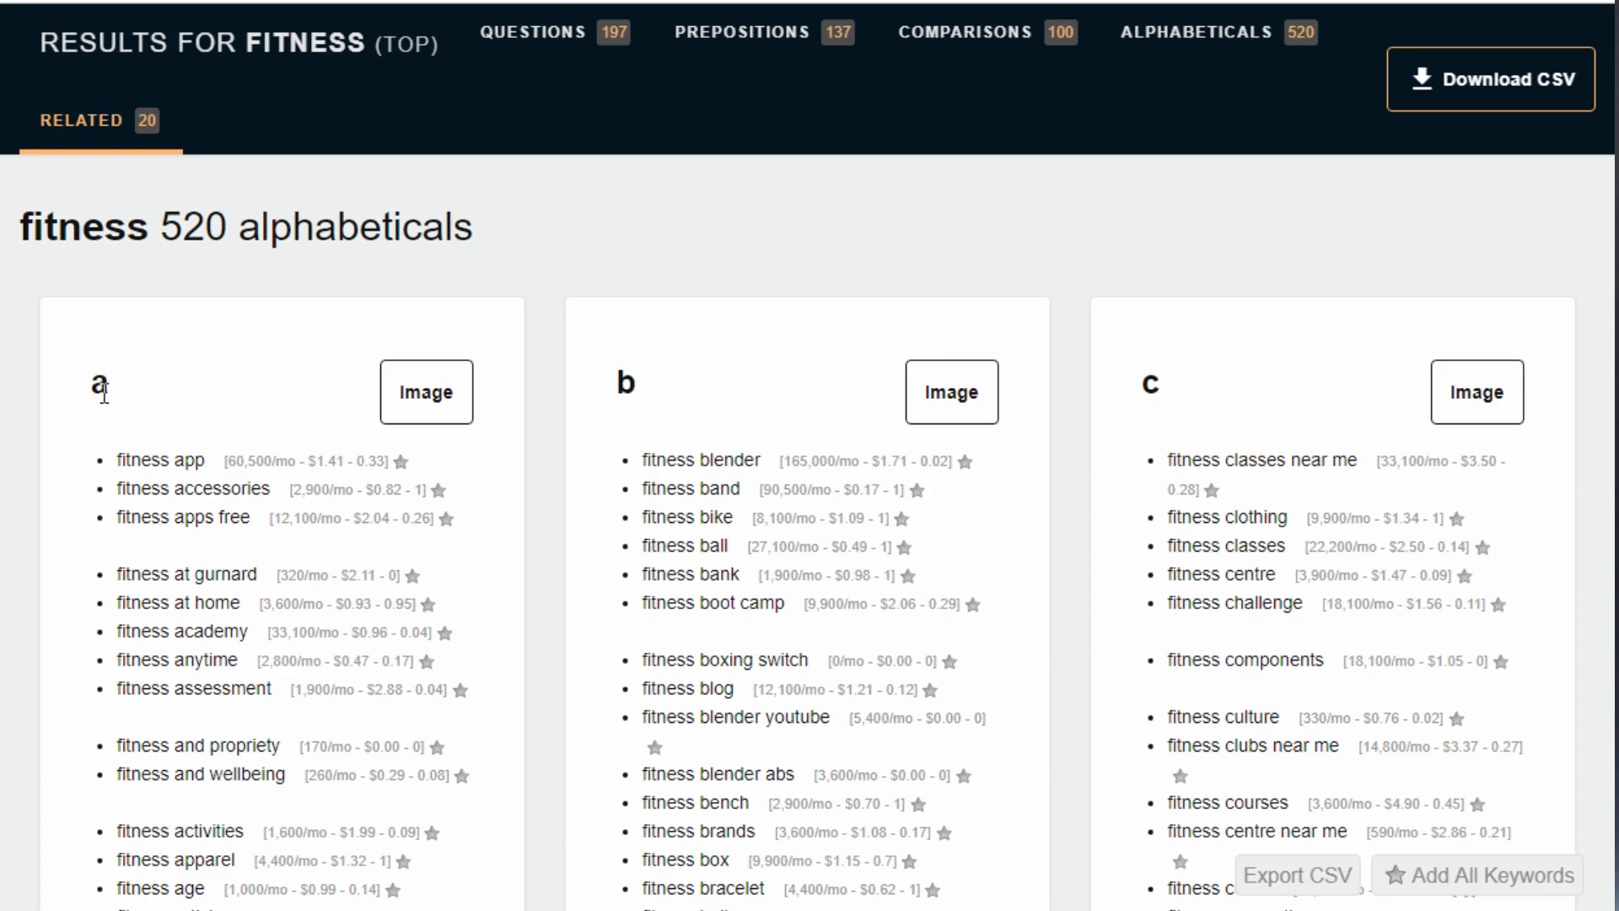
pyautogui.moveTo(93, 385); pyautogui.dragTo(145, 393)
pyautogui.moveTo(297, 460); pyautogui.dragTo(393, 466)
pyautogui.scroll(-5, 549, 363)
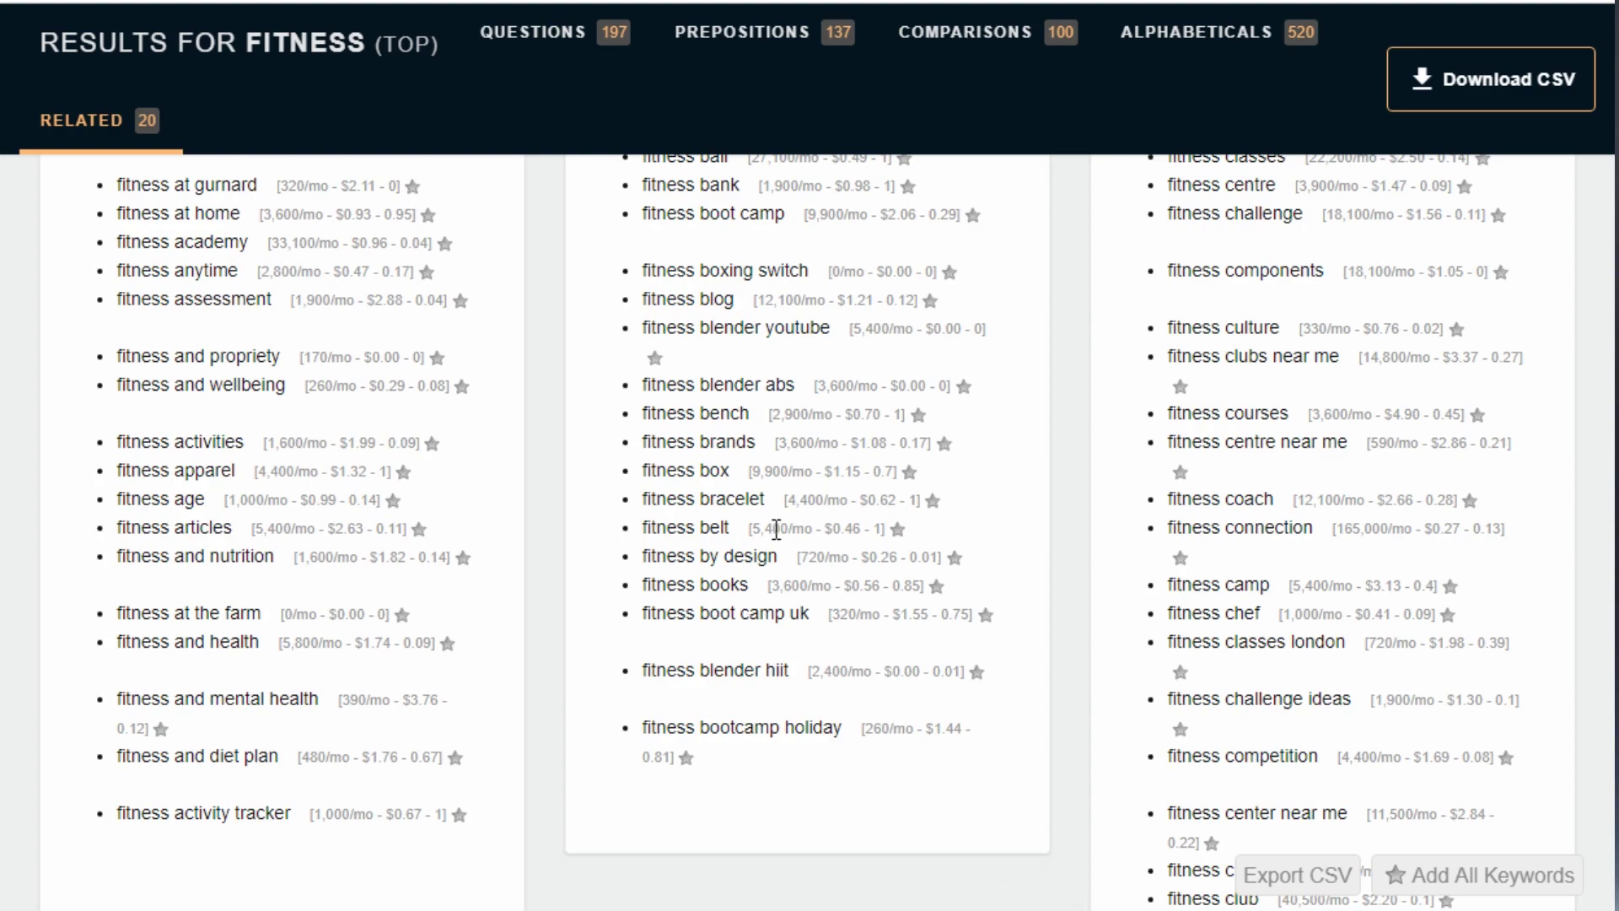
# Read through the alphabetical keyword lists from d onward, checking the monthly search volume beside "fitness dating app".
pyautogui.scroll(-7, 777, 527)
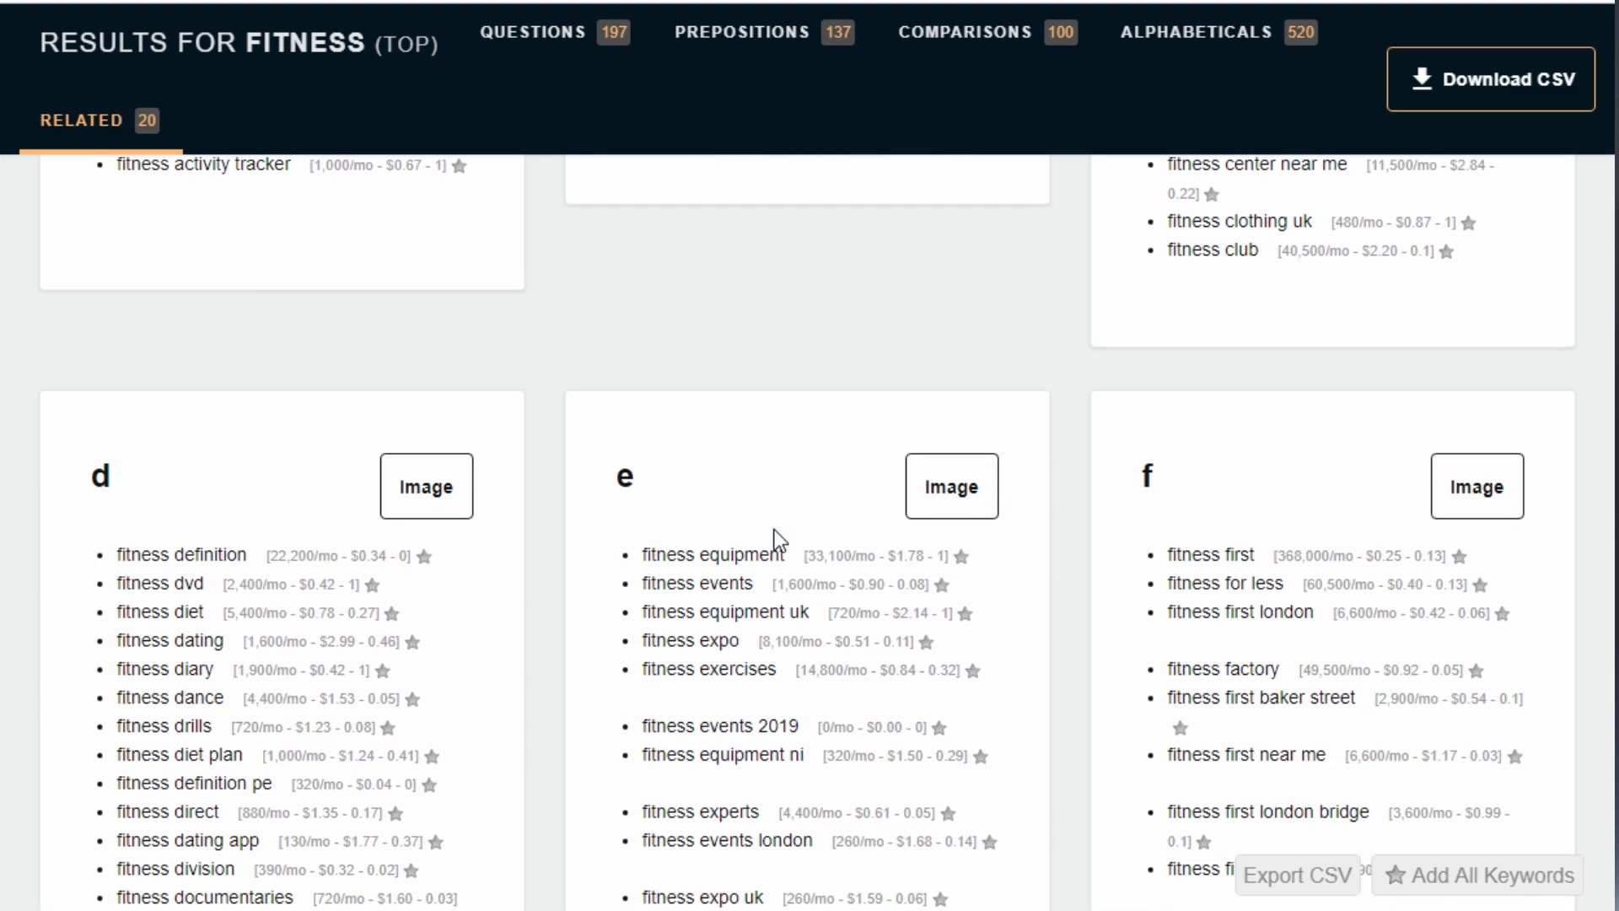
pyautogui.scroll(-5, 774, 530)
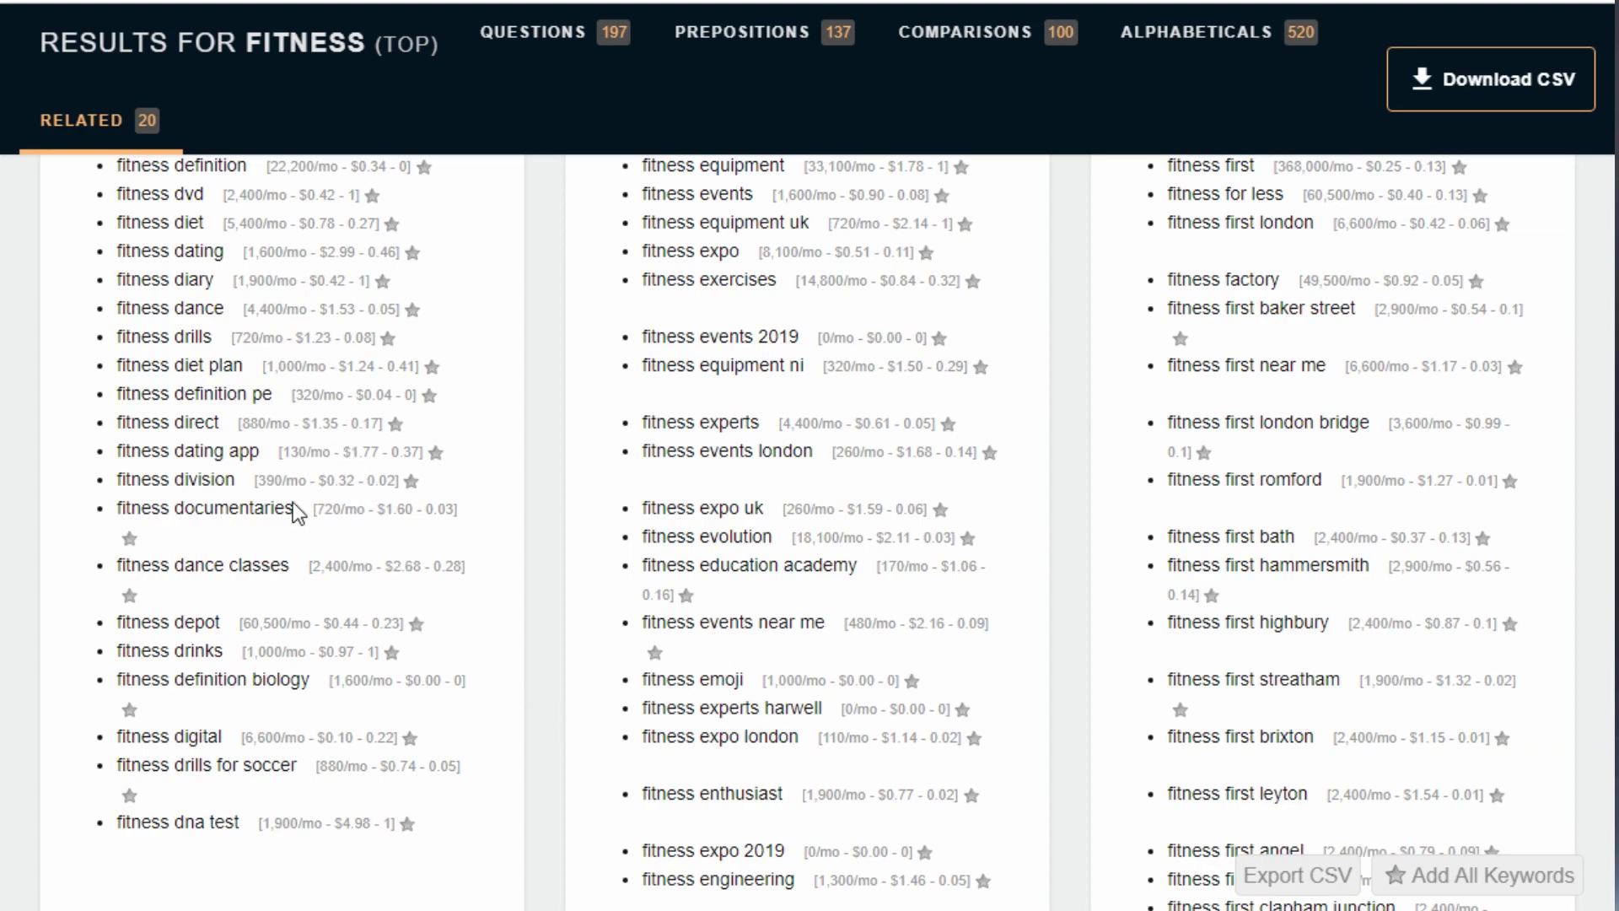
pyautogui.moveTo(322, 454); pyautogui.dragTo(241, 456)
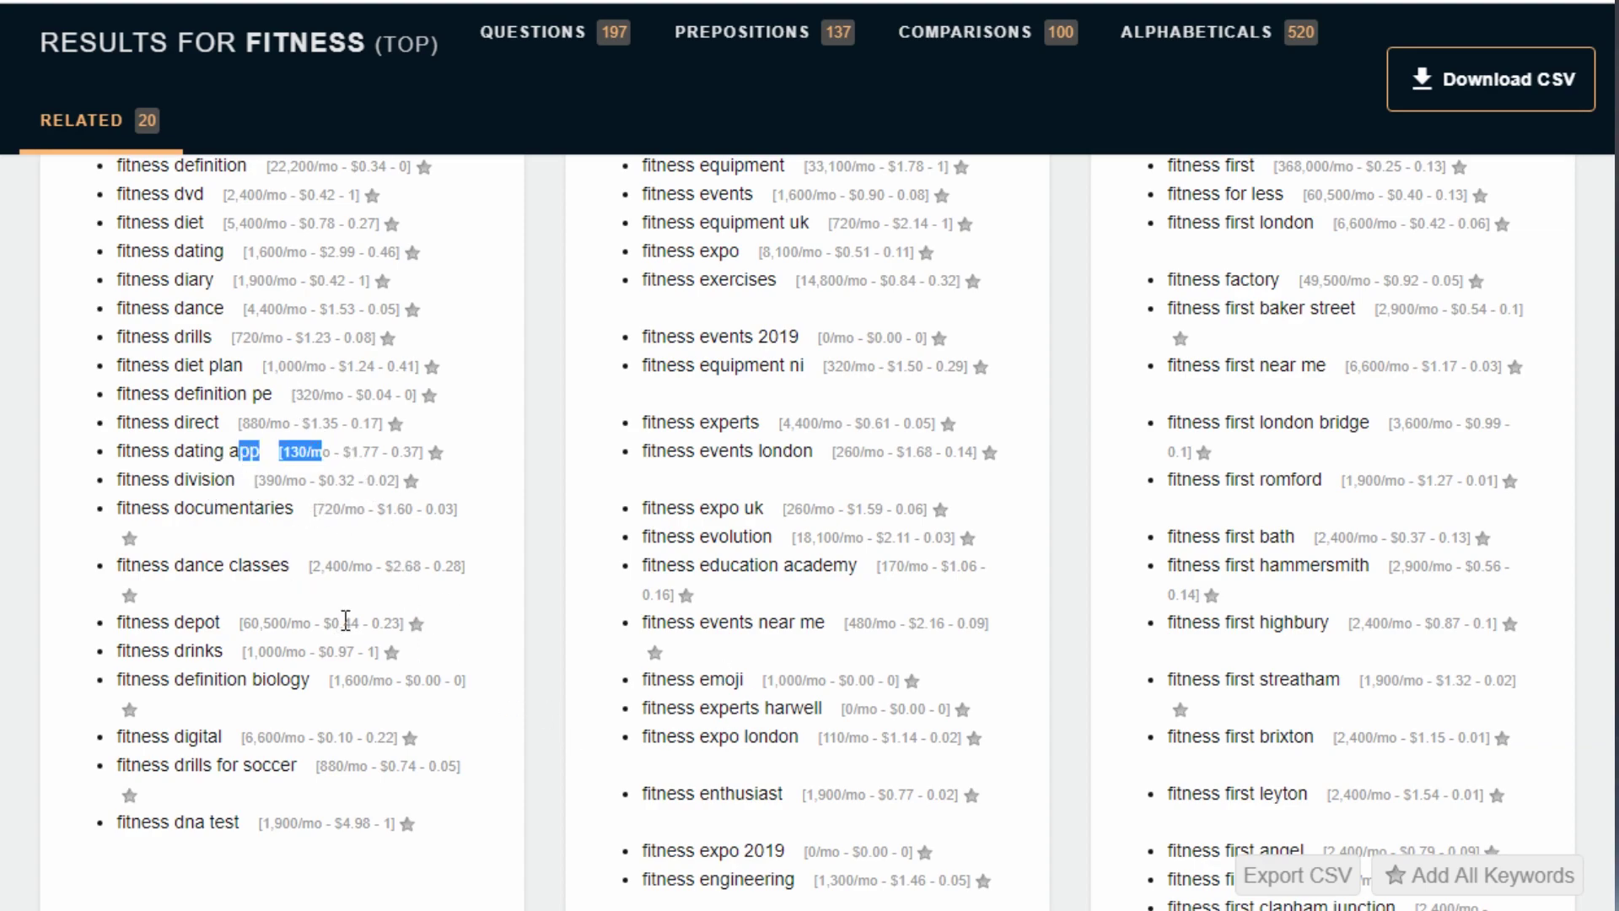
pyautogui.click(540, 516)
pyautogui.scroll(-15, 539, 516)
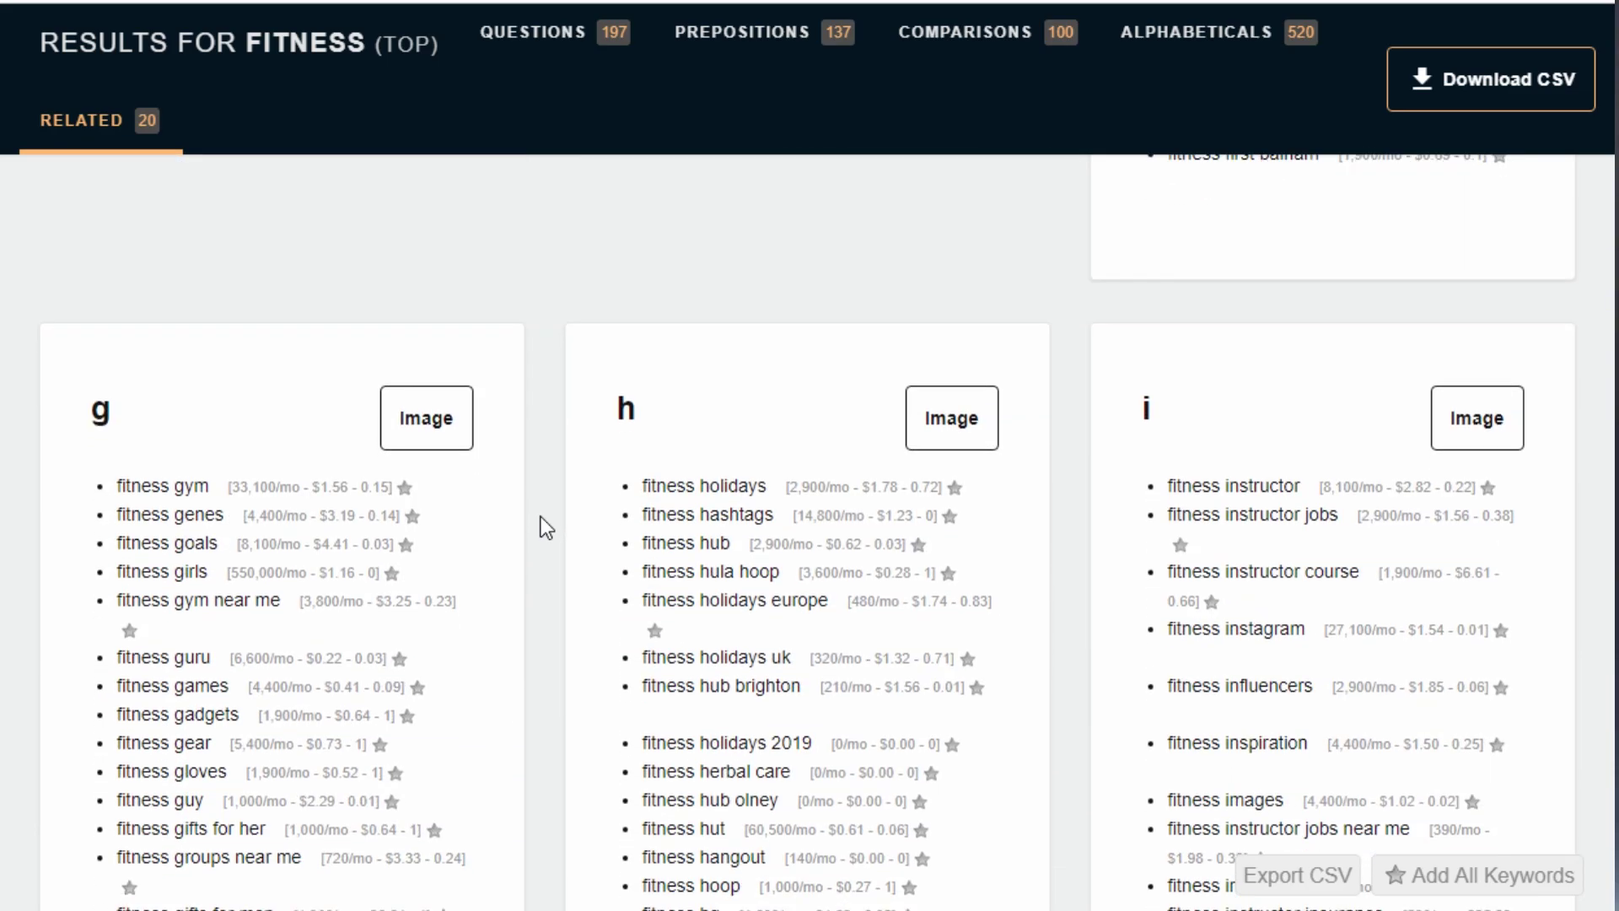
pyautogui.scroll(-10, 540, 517)
pyautogui.scroll(-20, 544, 523)
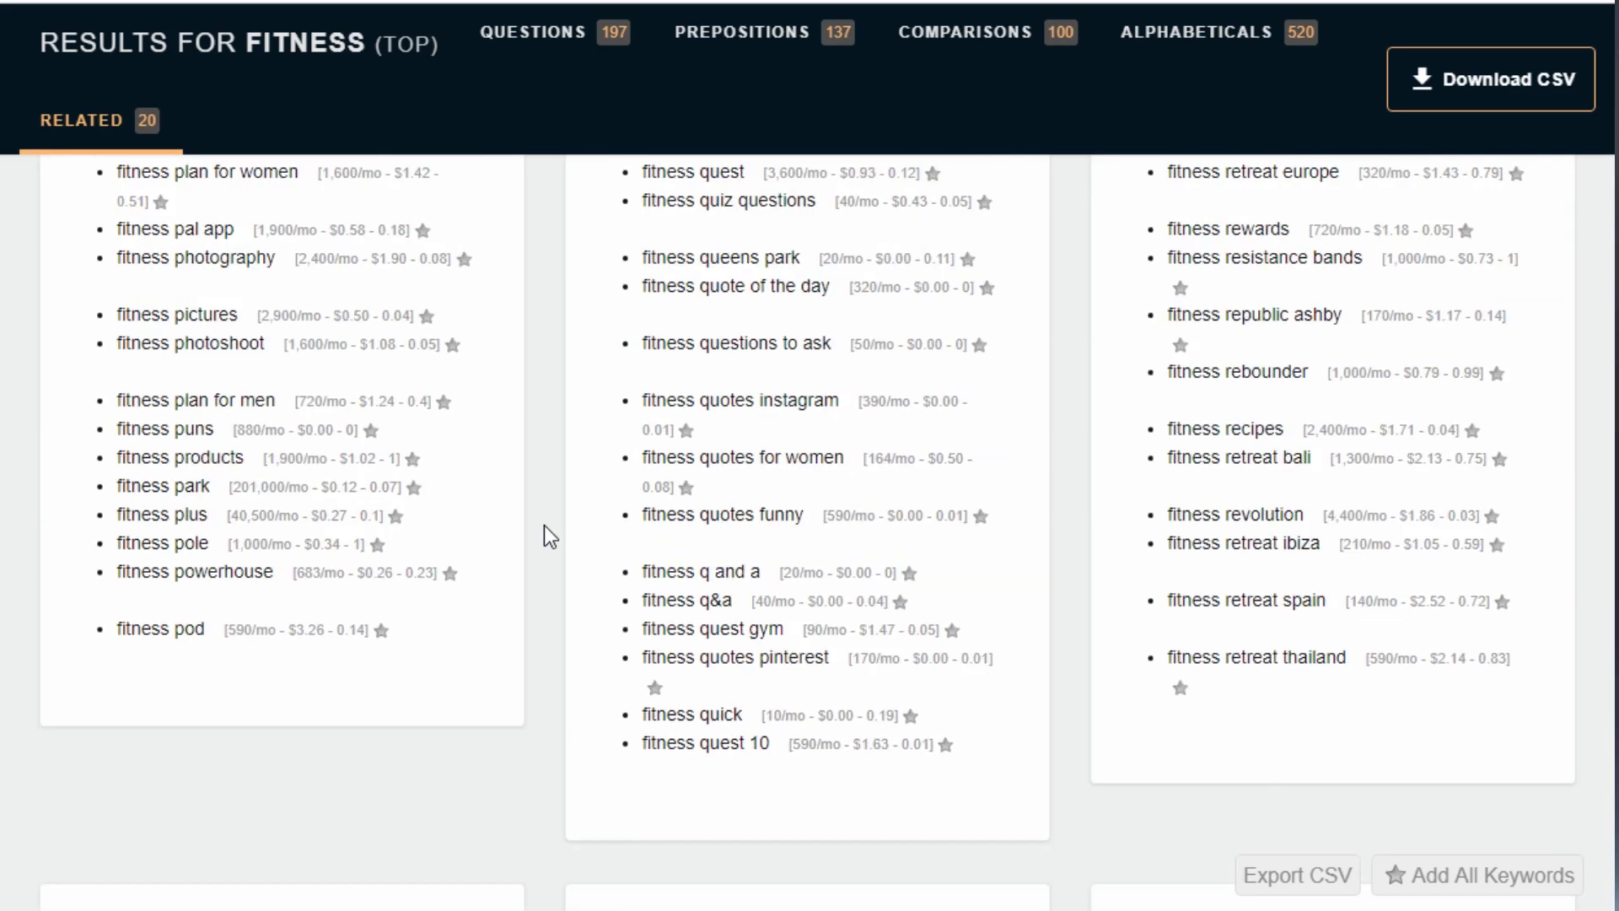
# Examine the related-terms wheel for fitness in the last section of the results.
pyautogui.scroll(-20, 544, 529)
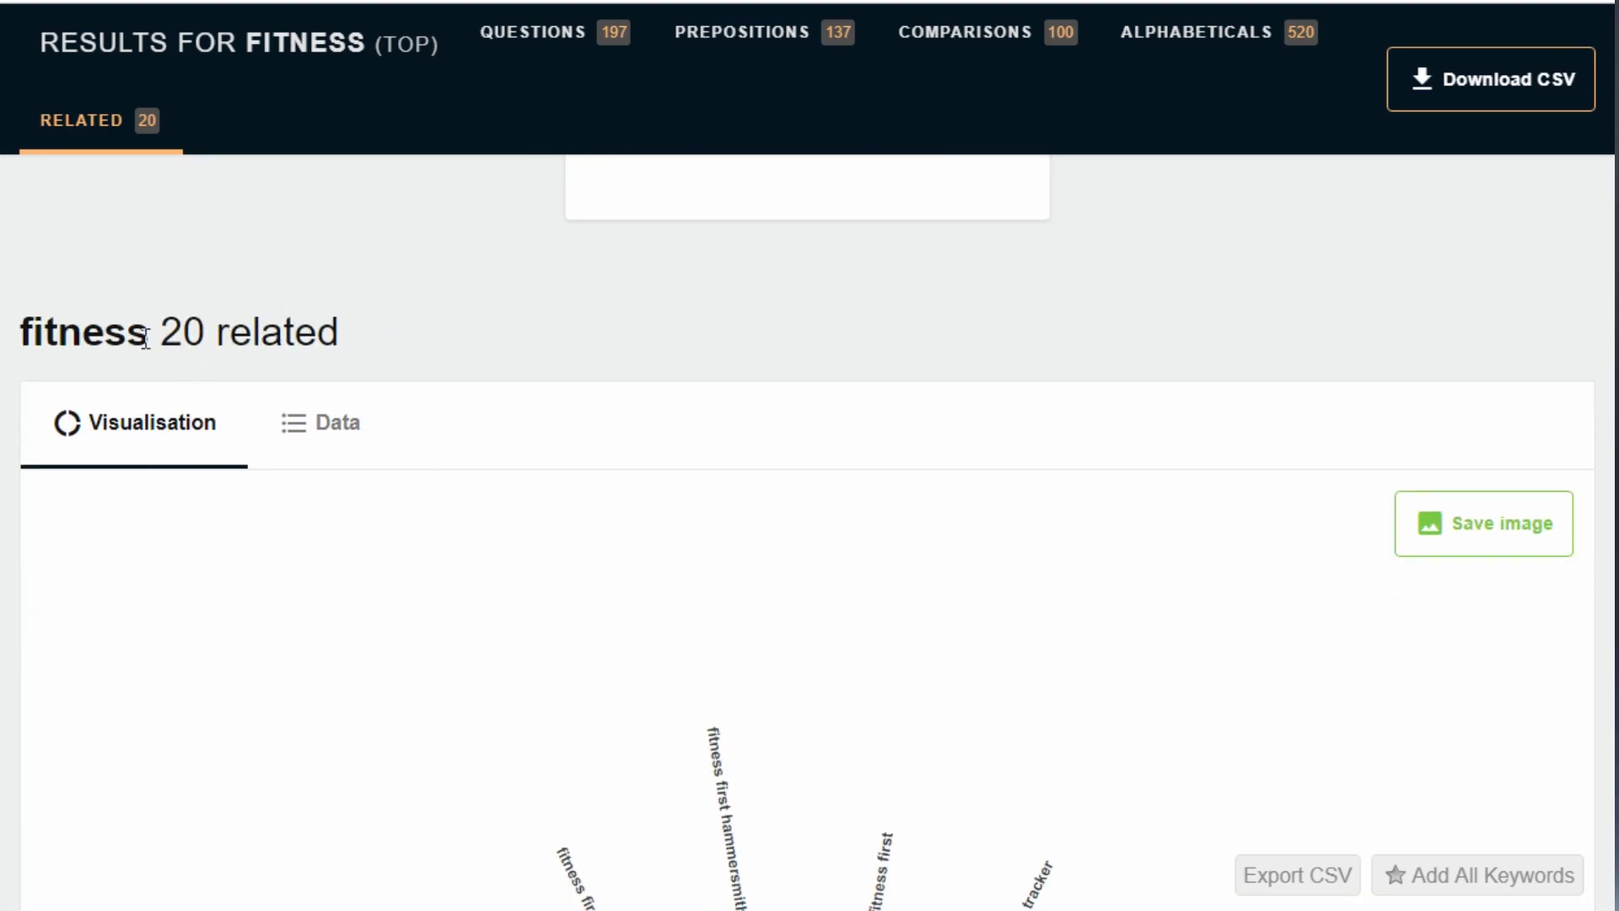
pyautogui.scroll(-9, 823, 479)
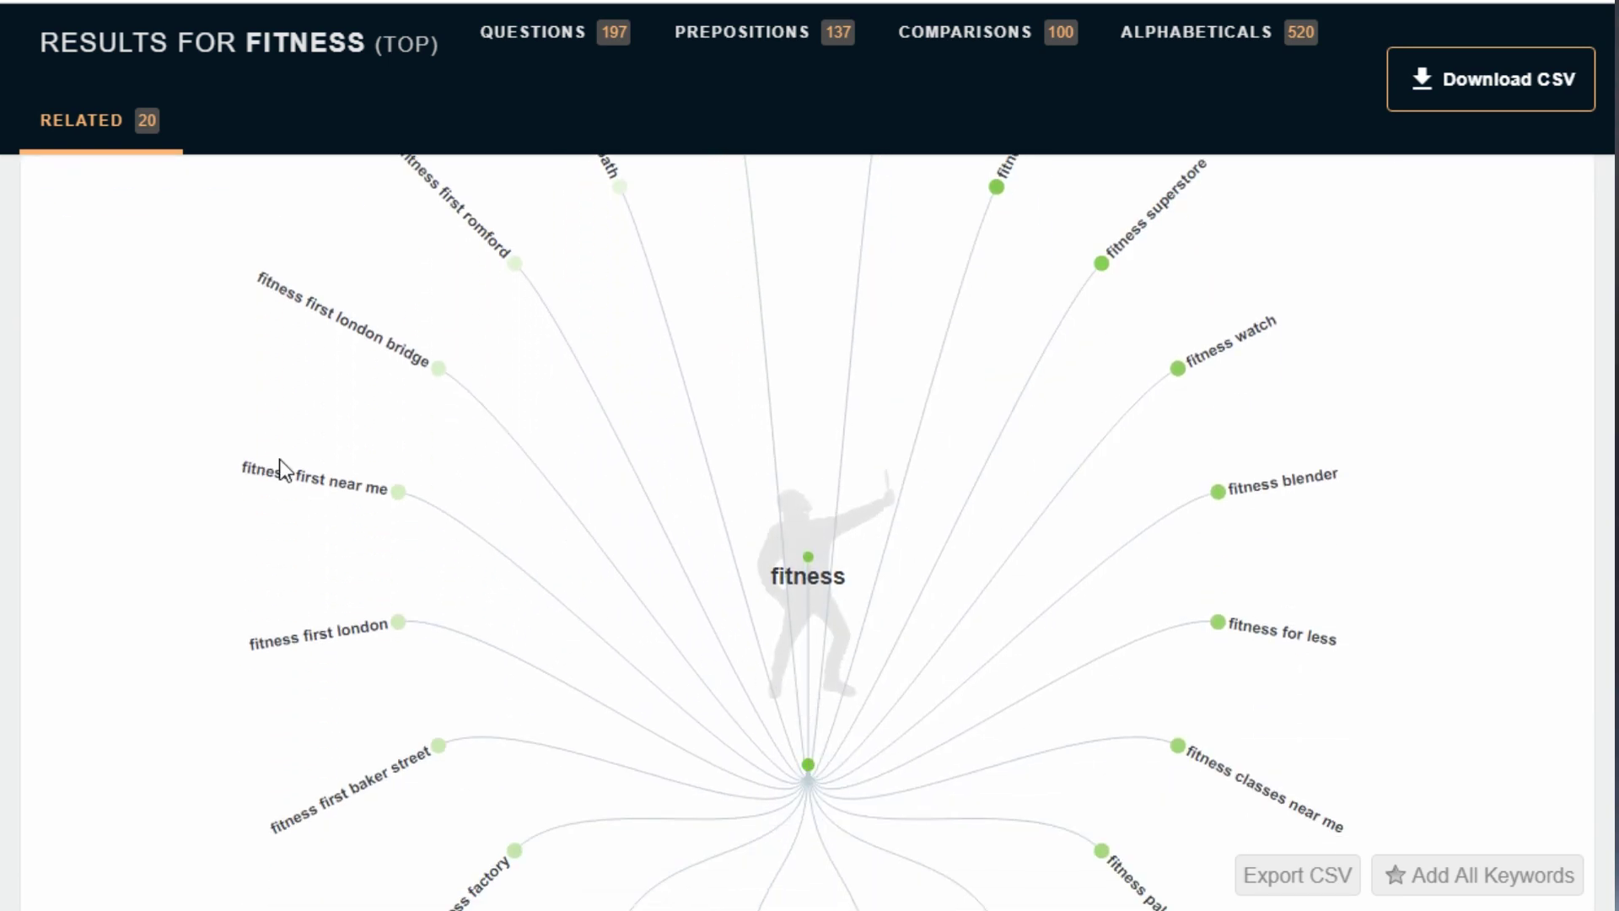
pyautogui.scroll(2, 695, 627)
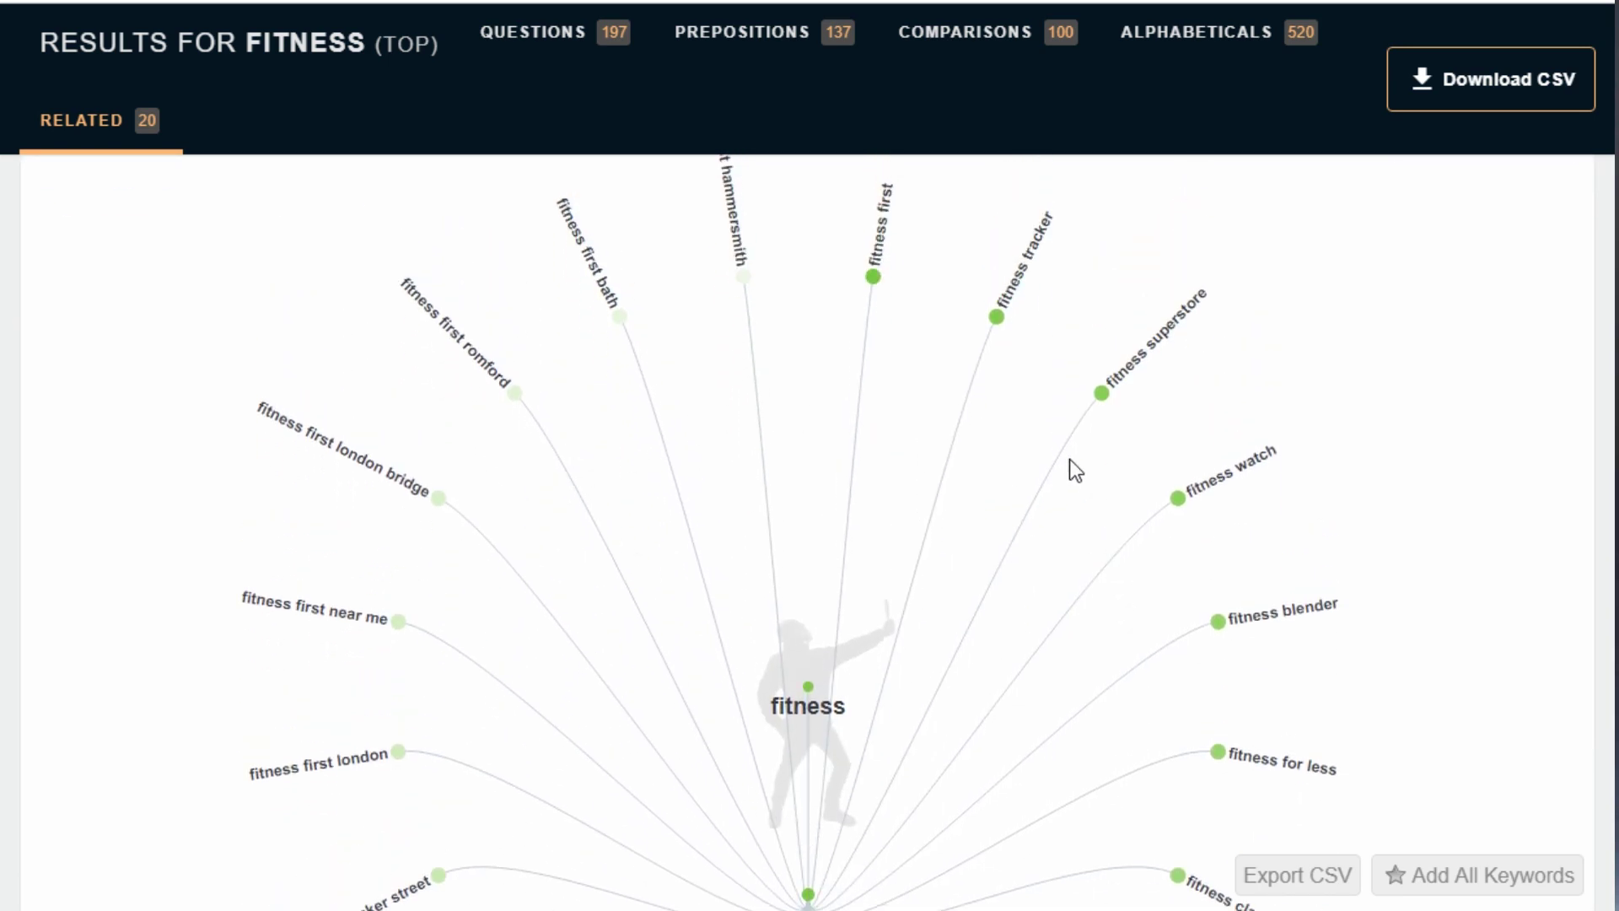
# Go back from the related terms to the fitness questions and show them as a wheel visualisation.
pyautogui.scroll(-6, 784, 564)
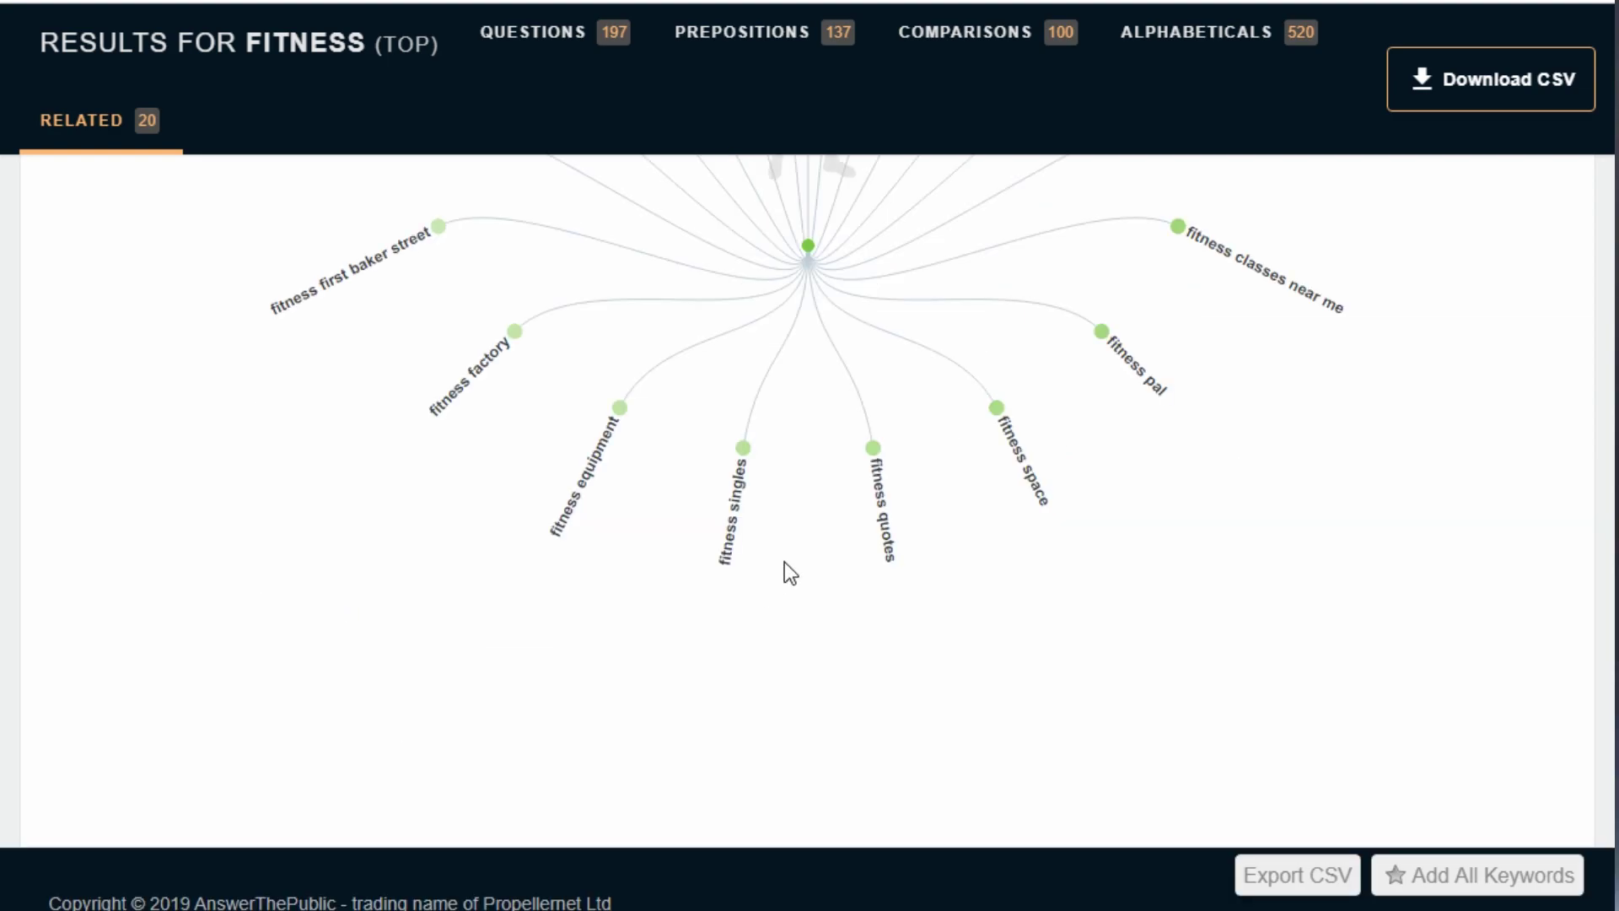
pyautogui.scroll(20, 784, 565)
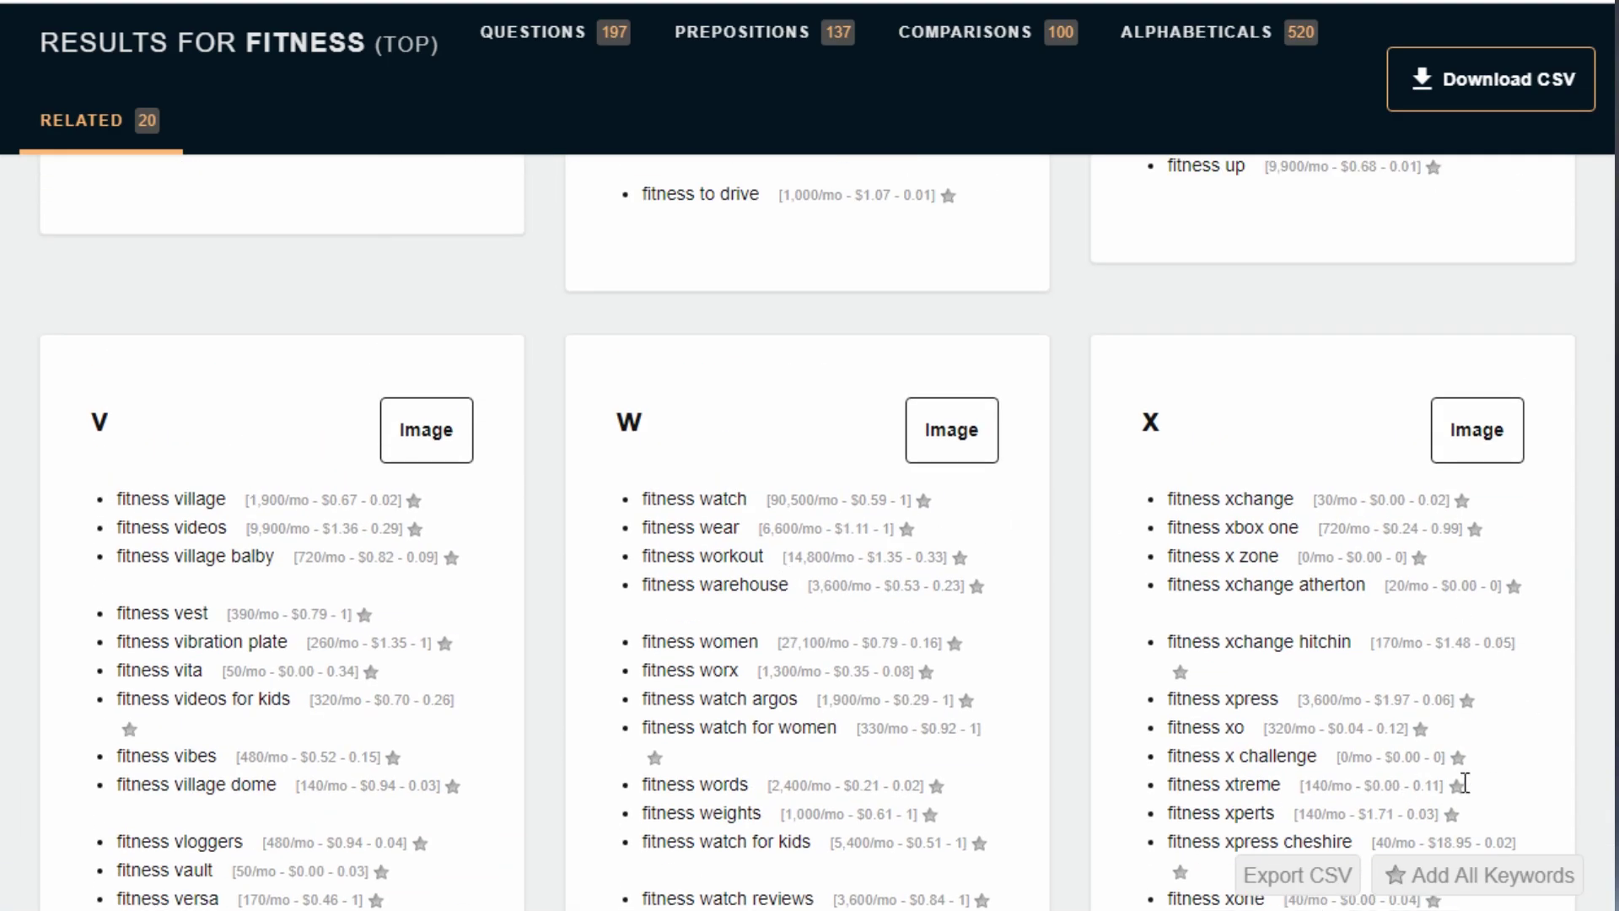
pyautogui.scroll(20, 784, 532)
pyautogui.scroll(-10, 785, 532)
pyautogui.scroll(4, 785, 531)
pyautogui.scroll(4, 1062, 458)
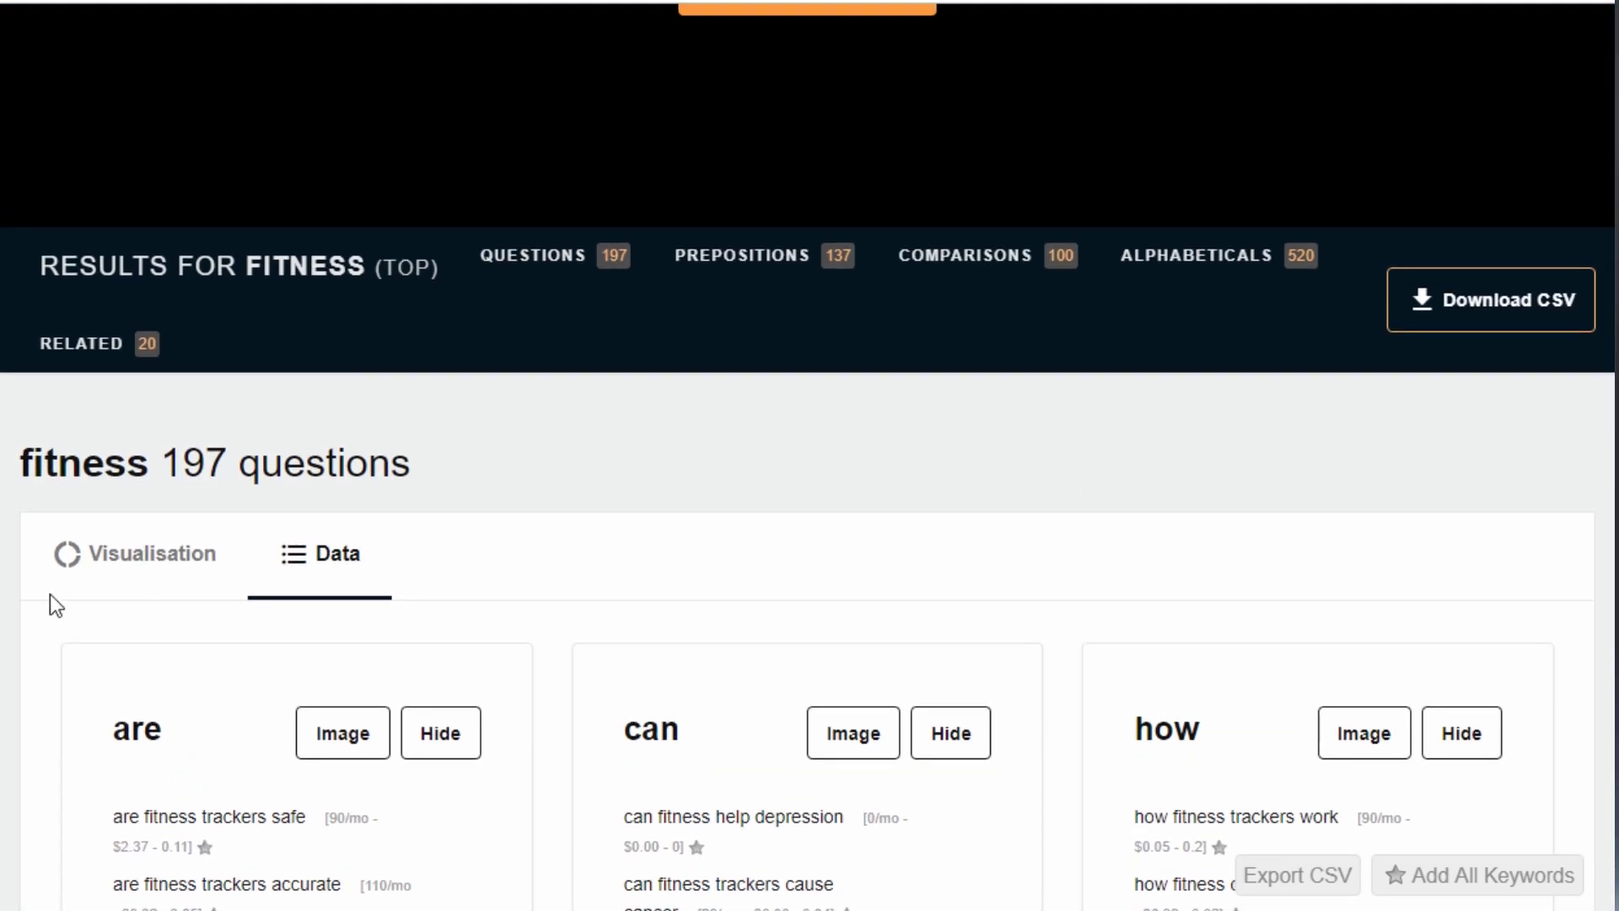
pyautogui.click(163, 553)
# Open the Google search for "what fitness watch should i get" from the what branch of the questions wheel.
pyautogui.scroll(-6, 605, 638)
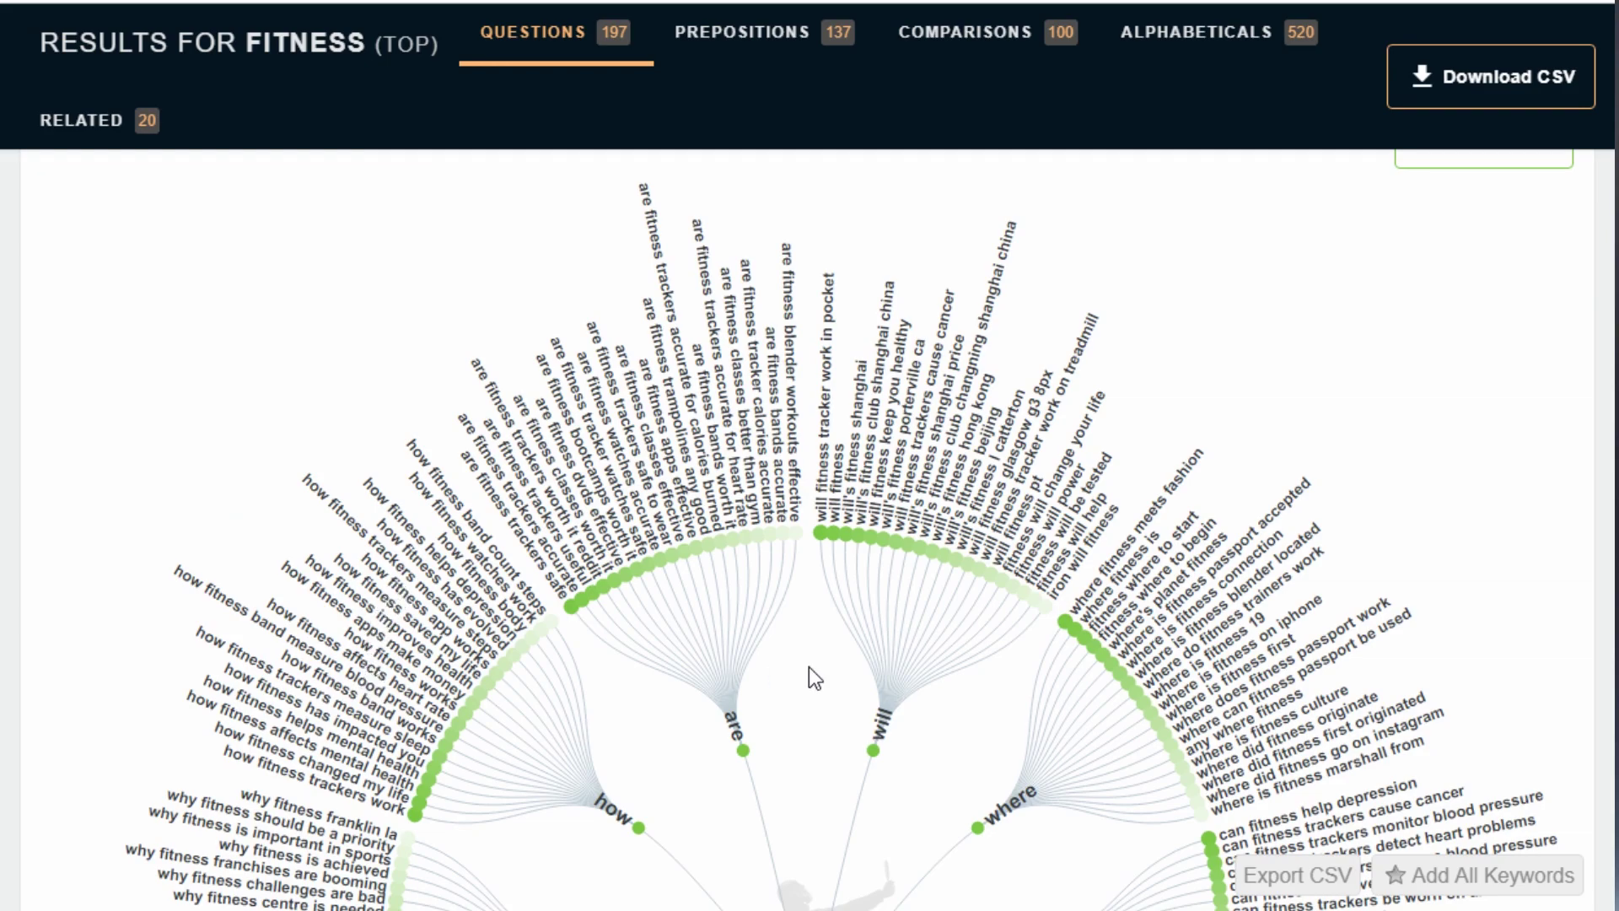
pyautogui.scroll(-6, 808, 666)
pyautogui.scroll(-6, 811, 666)
pyautogui.scroll(3, 811, 665)
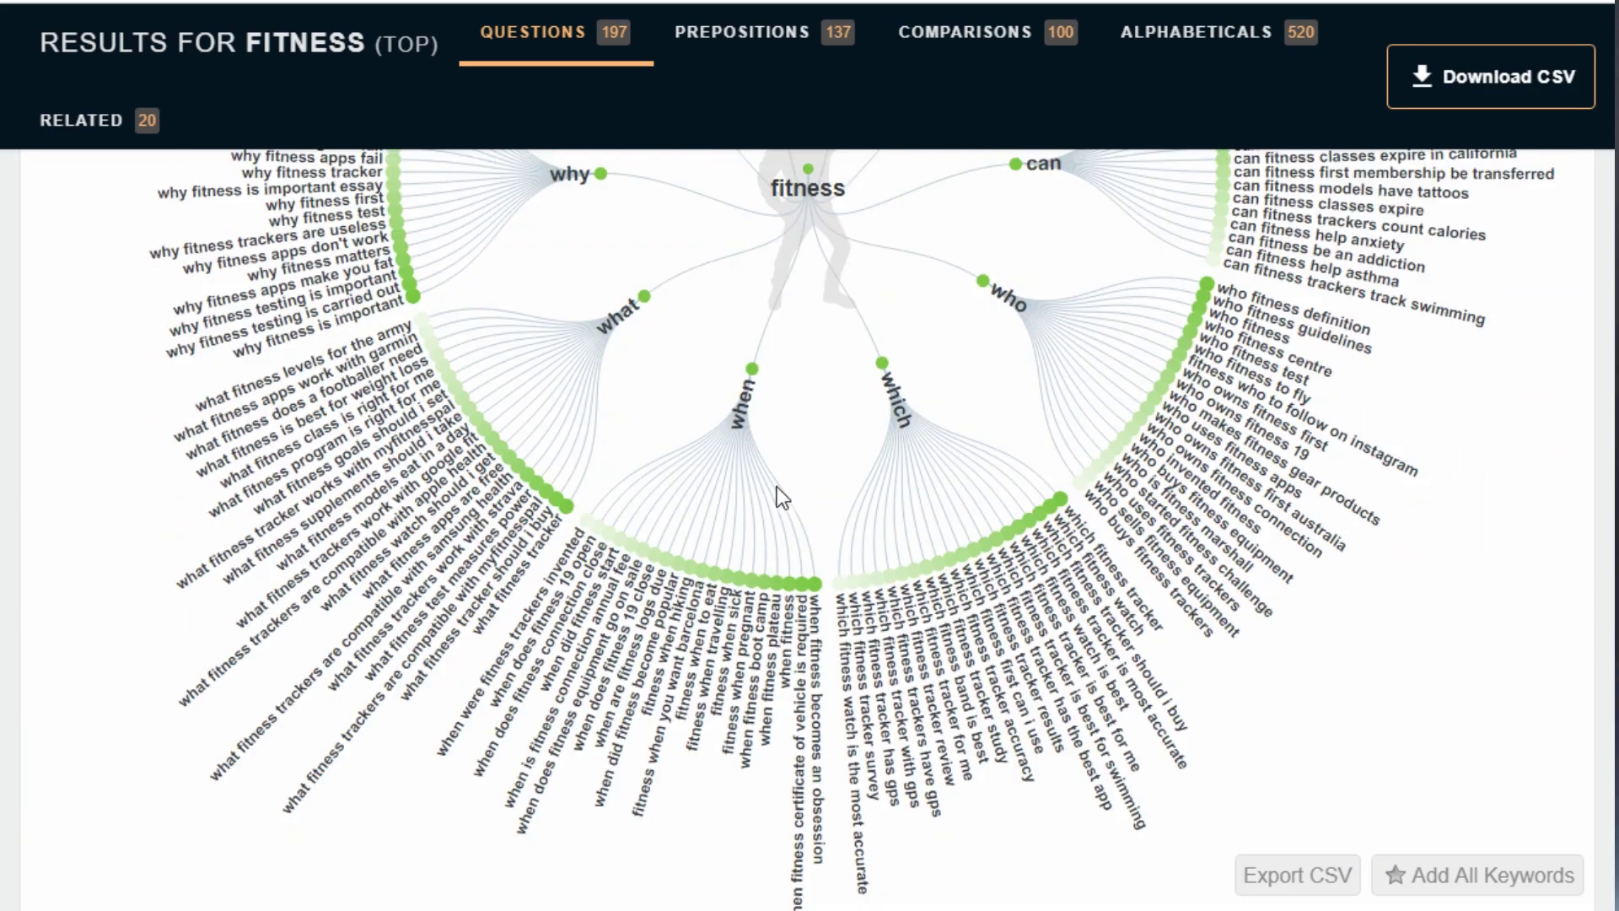
pyautogui.click(399, 544)
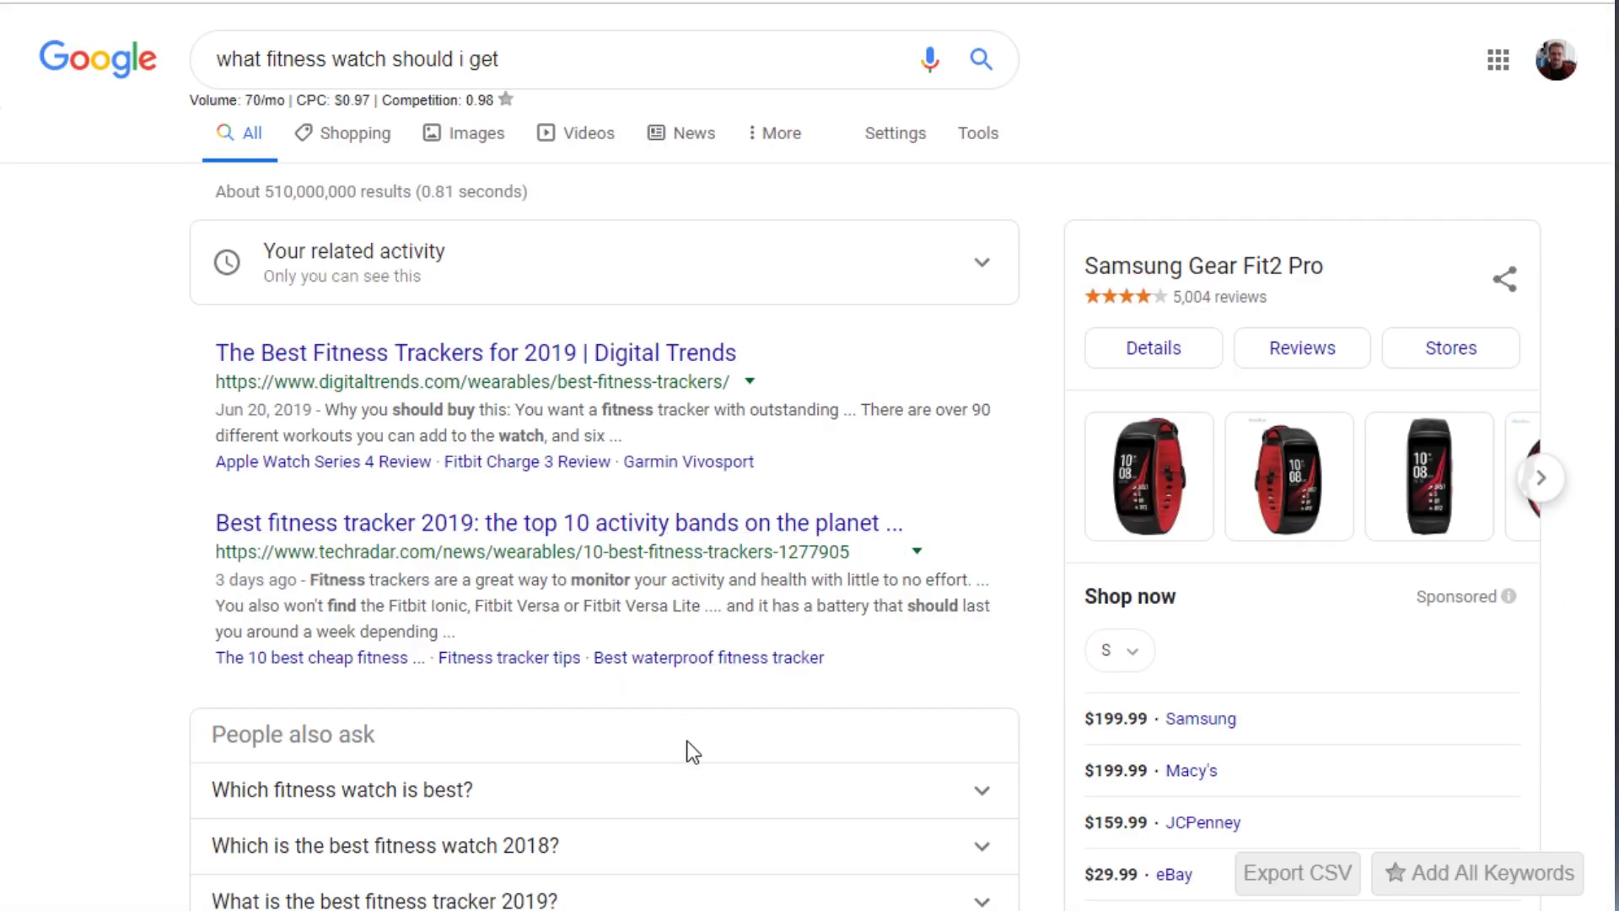
# Examine the Google results for "what fitness watch should i get", including the keyword's monthly volume, competing articles and similar products.
pyautogui.moveTo(182, 194); pyautogui.dragTo(297, 199)
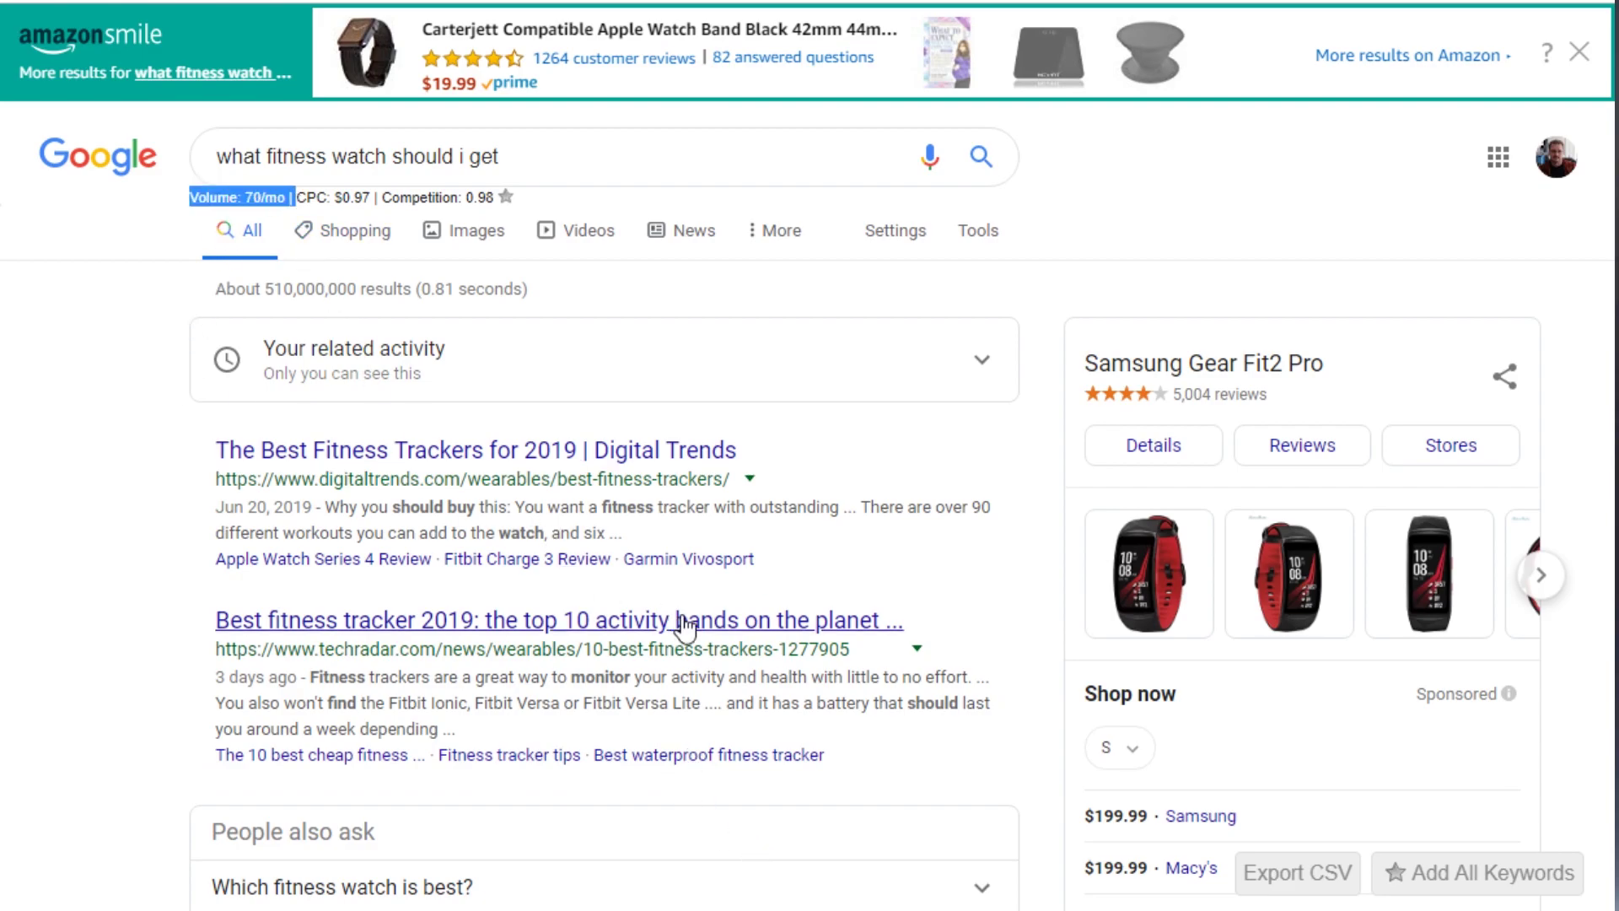
pyautogui.scroll(-20, 685, 628)
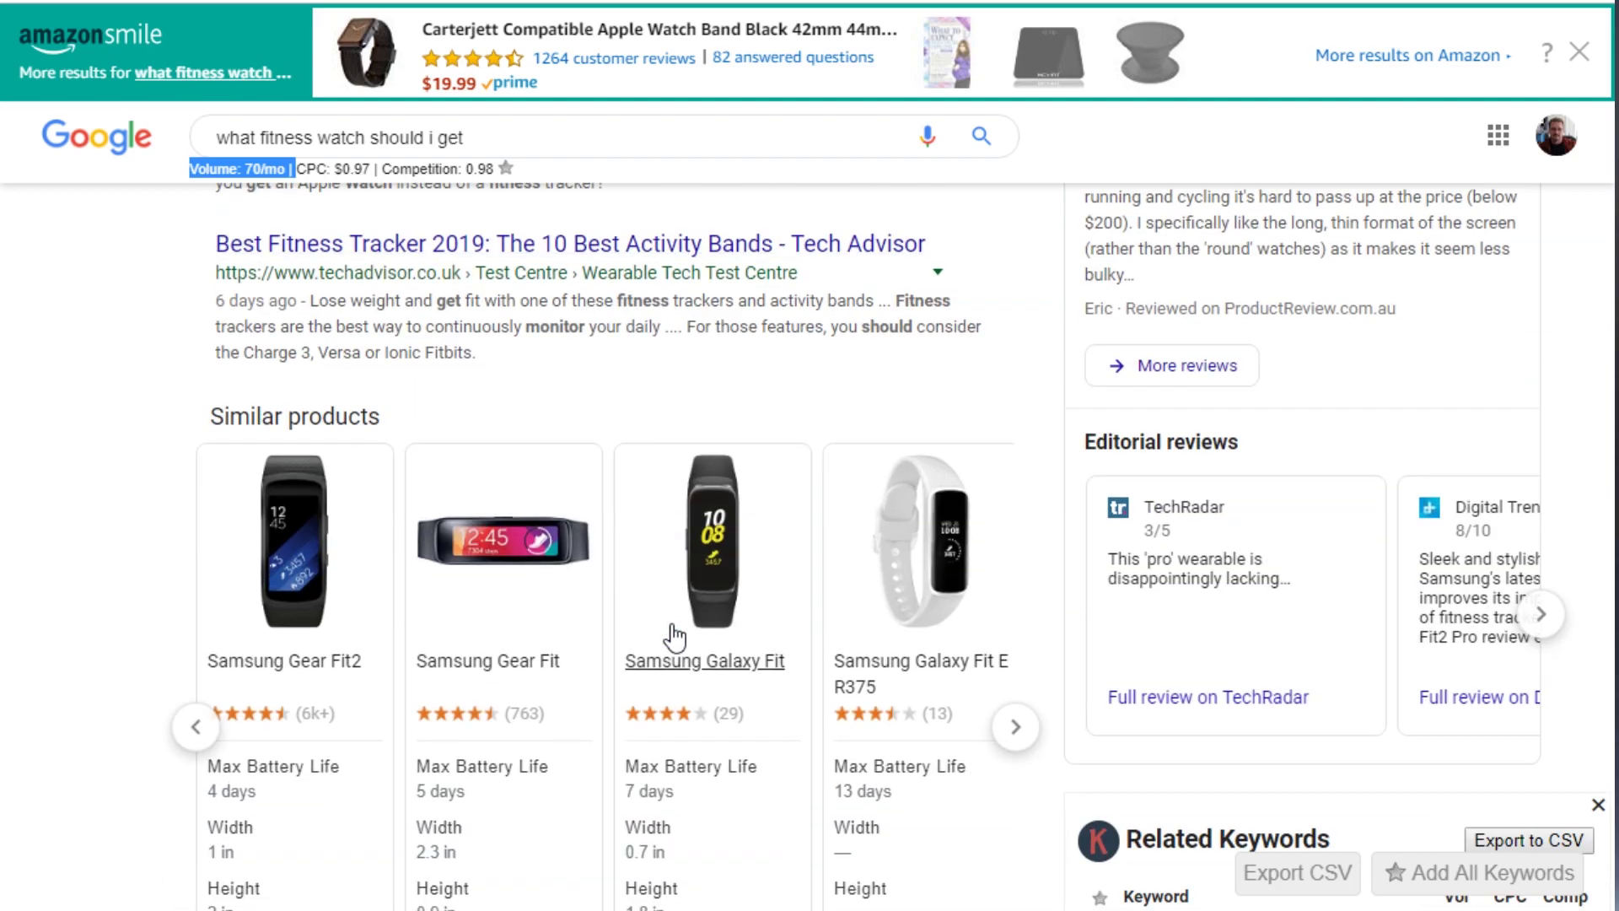
pyautogui.scroll(-10, 672, 631)
pyautogui.scroll(6, 800, 529)
pyautogui.scroll(-3, 1182, 523)
pyautogui.scroll(-2, 1265, 708)
pyautogui.scroll(15, 975, 549)
pyautogui.scroll(5, 464, 426)
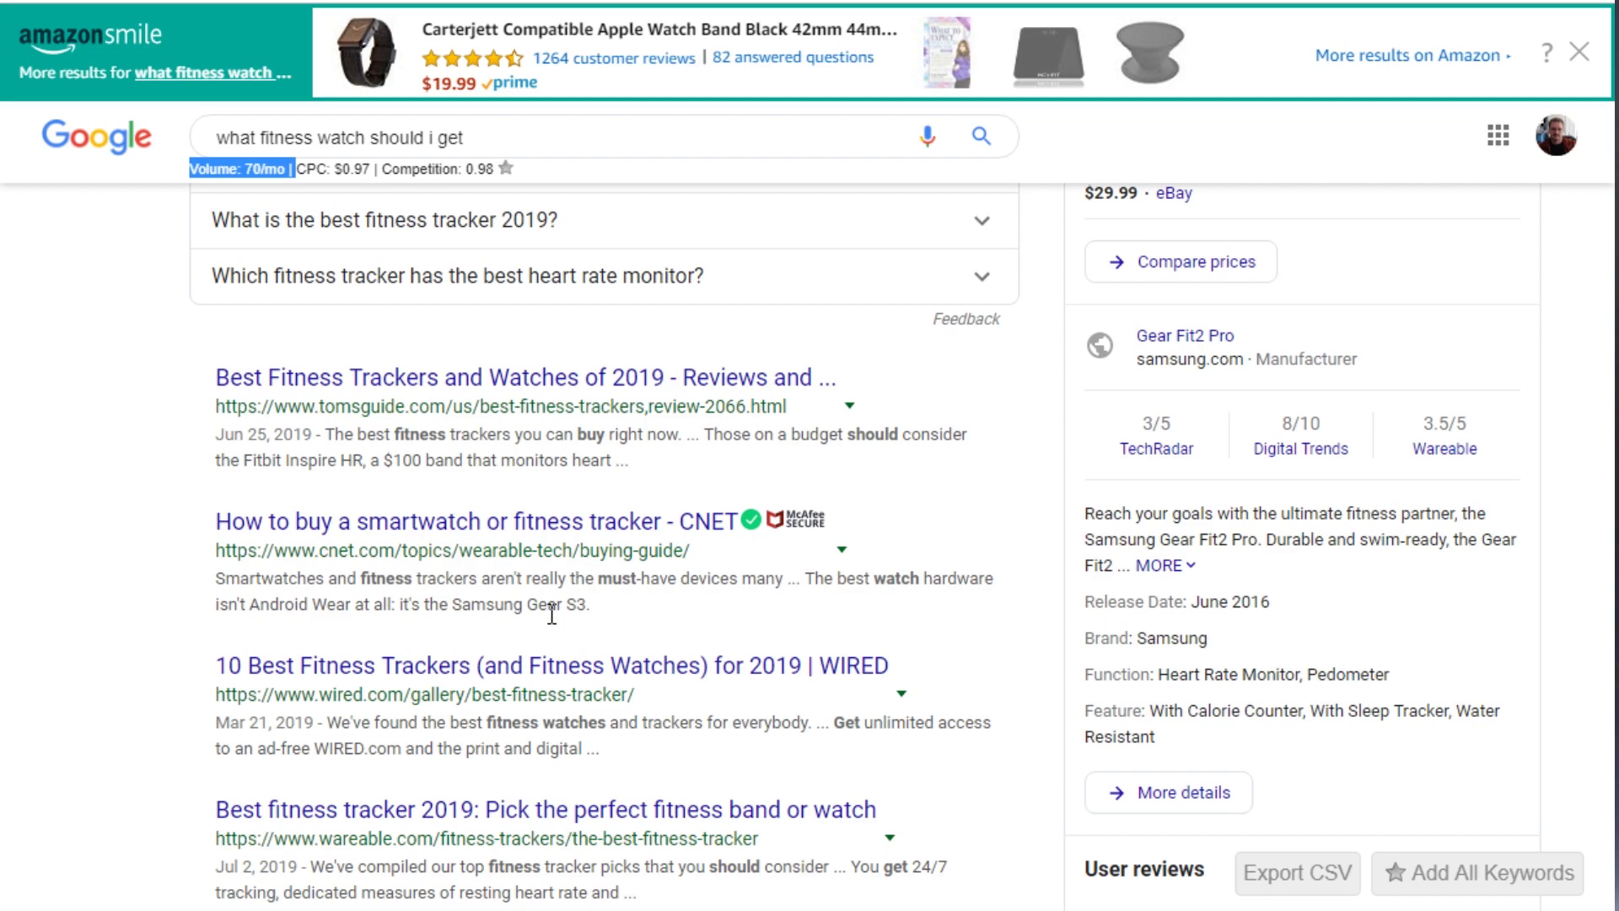
pyautogui.scroll(6, 679, 415)
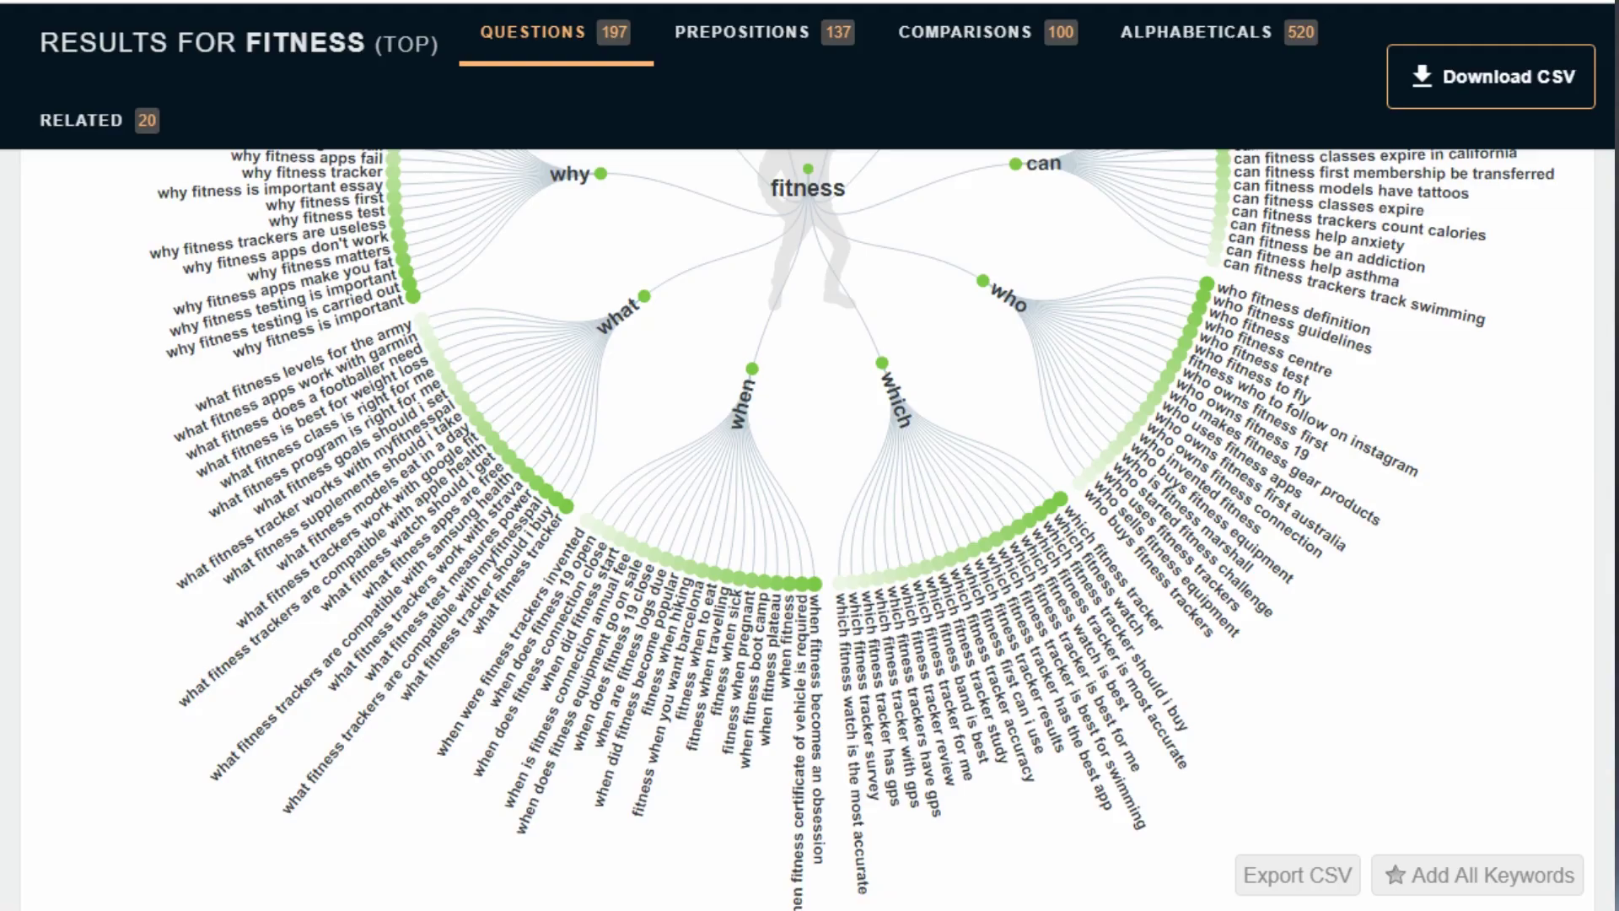
# Return to the AnswerThePublic questions wheel and look back over the fitness results up to the page heading.
pyautogui.scroll(3, 877, 417)
pyautogui.scroll(5, 876, 416)
pyautogui.scroll(-4, 872, 396)
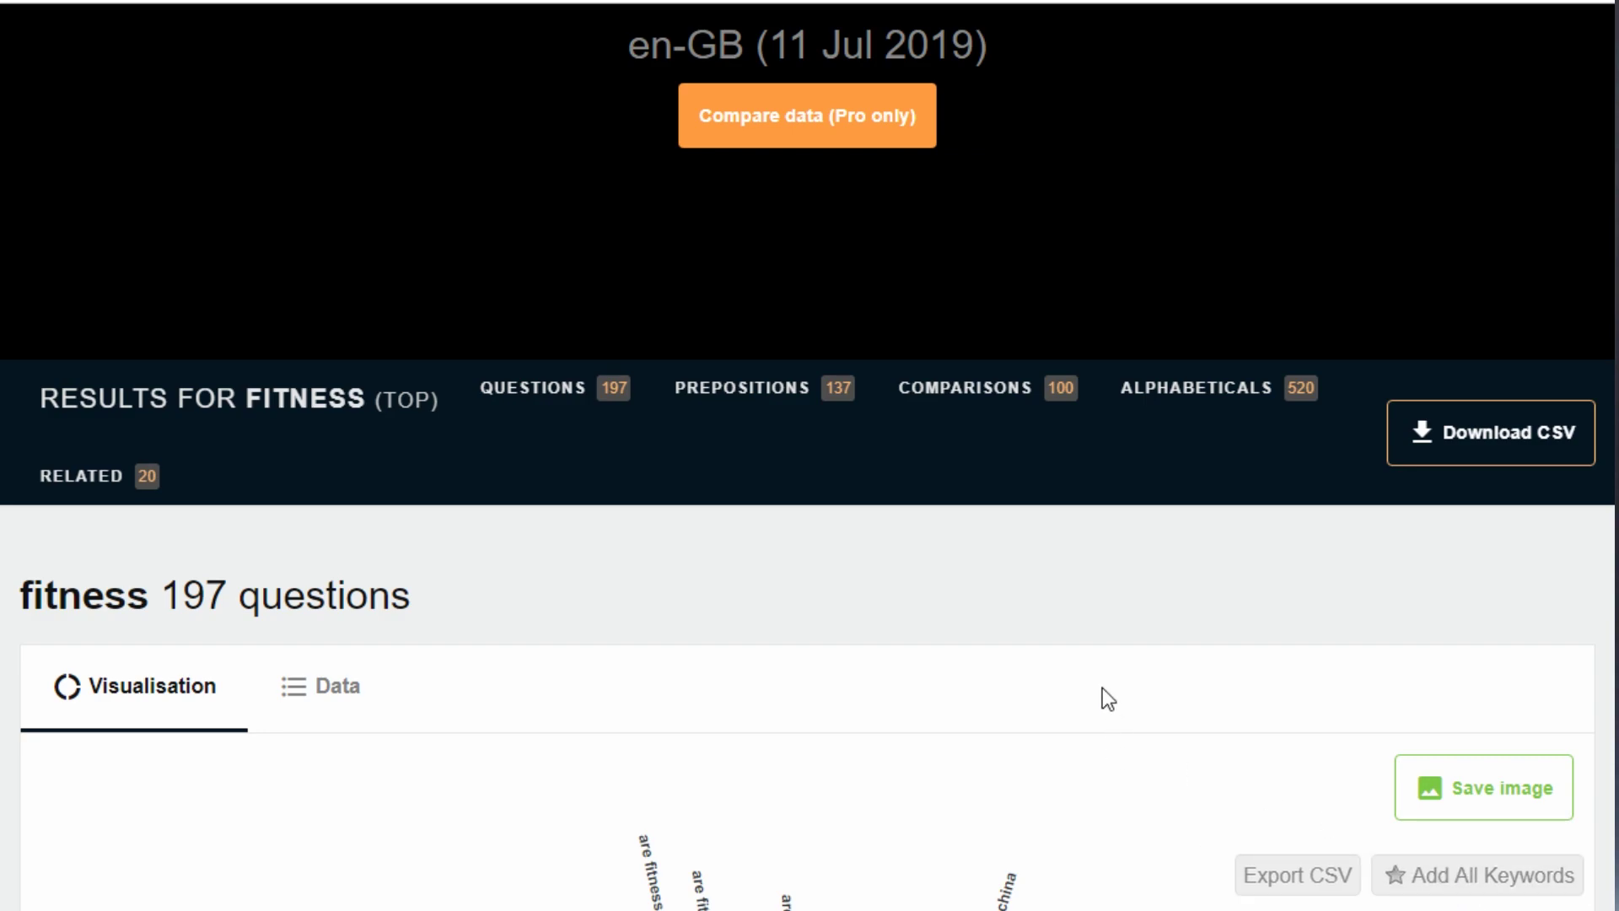
pyautogui.scroll(-4, 1101, 687)
pyautogui.scroll(3, 1102, 687)
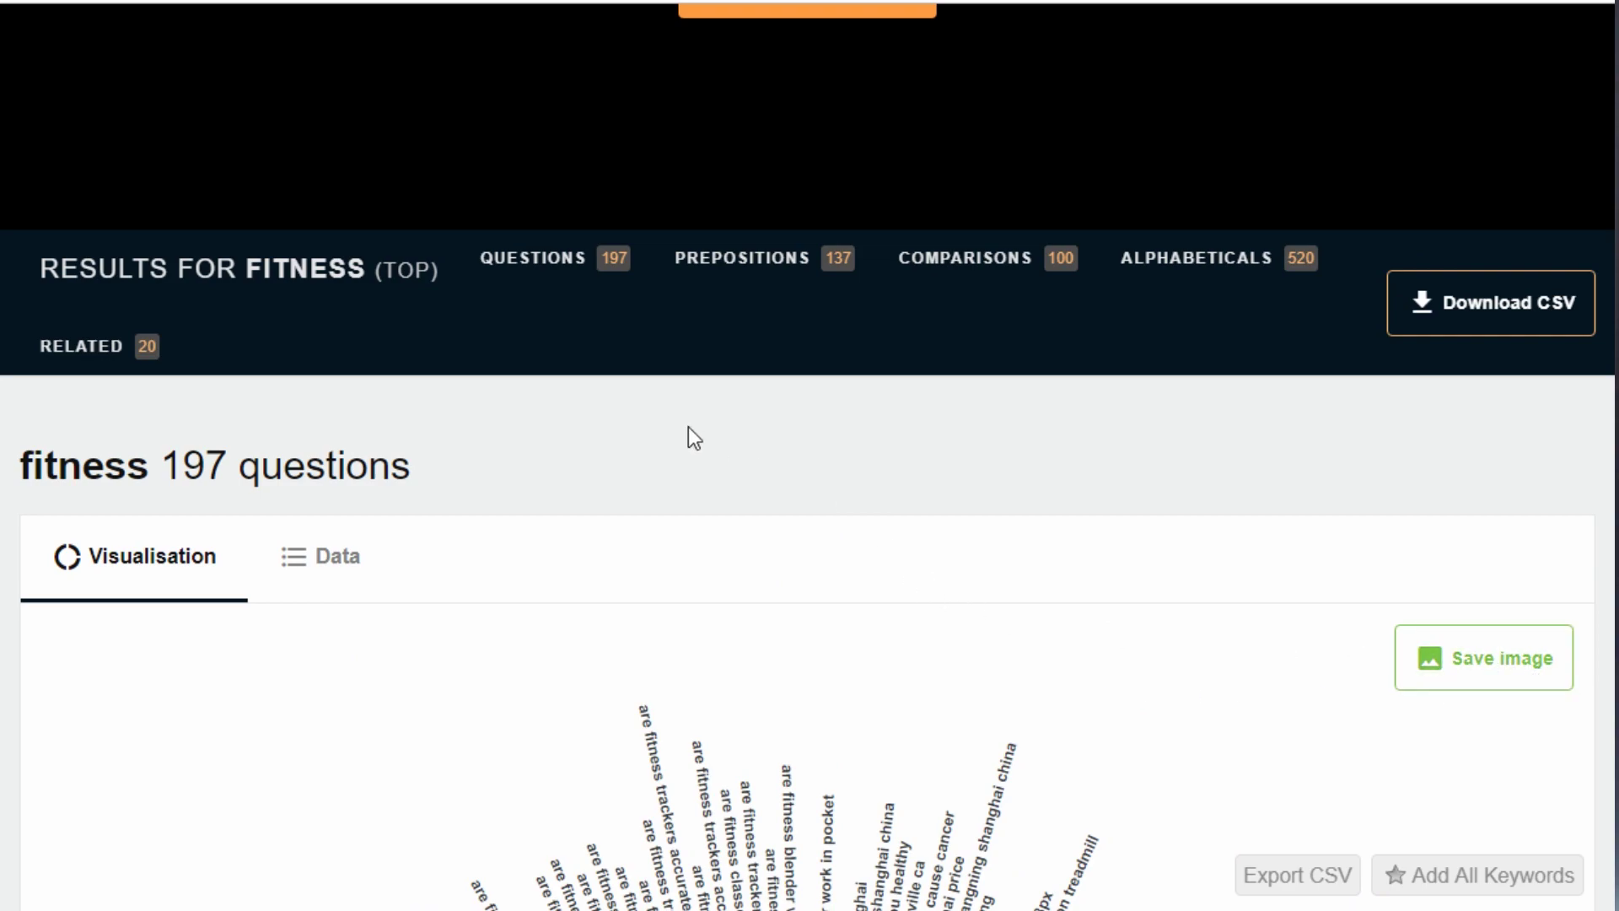
pyautogui.scroll(5, 422, 494)
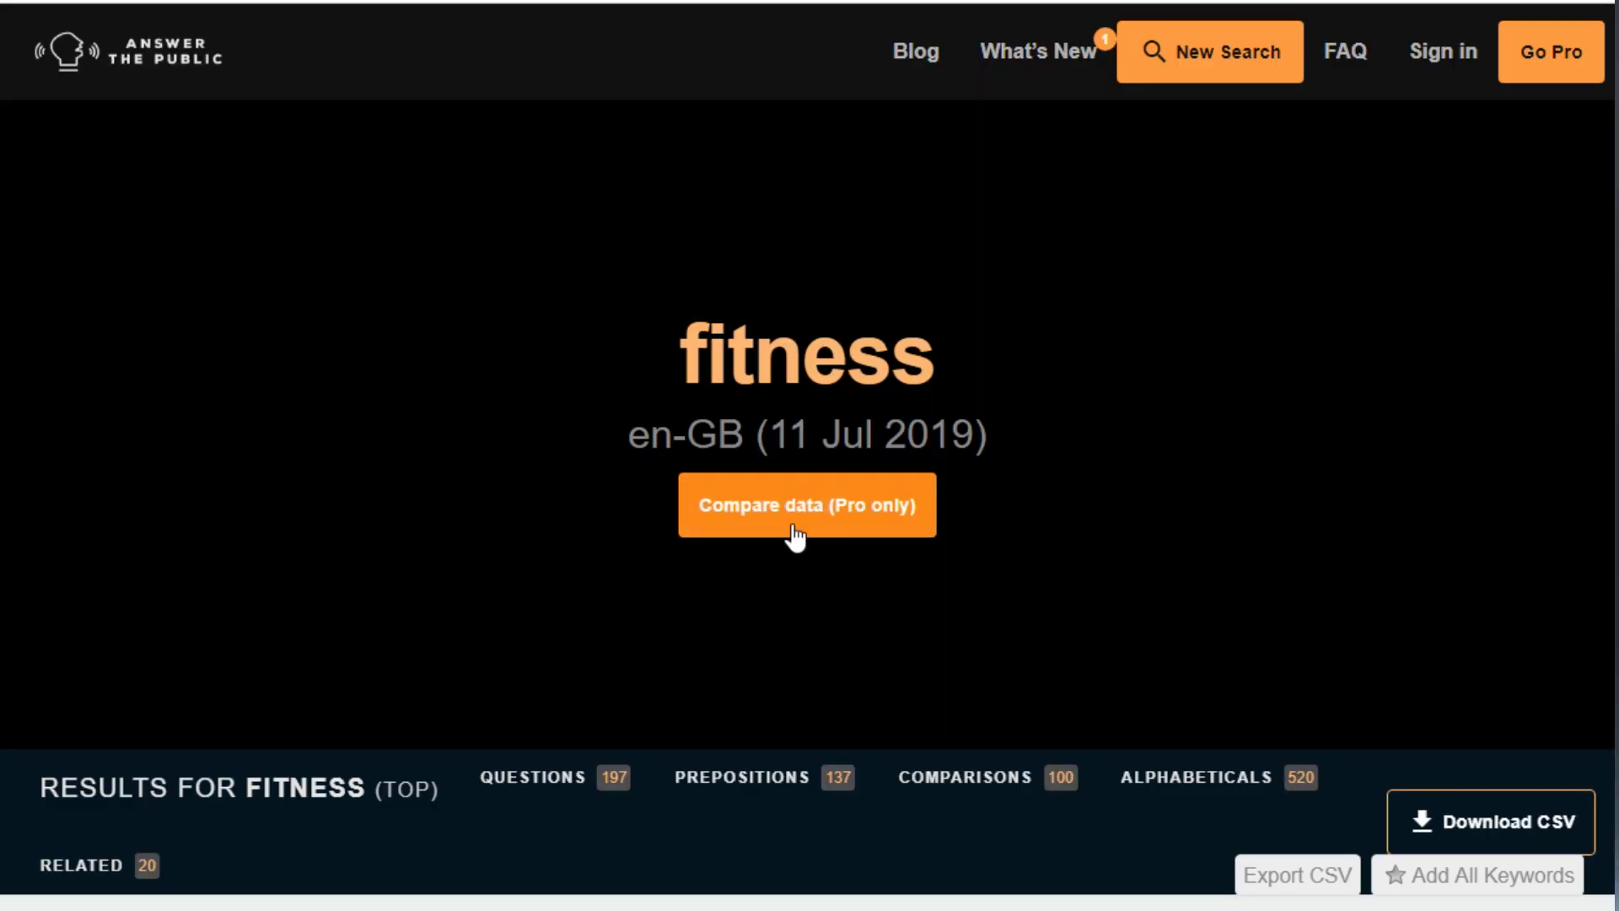